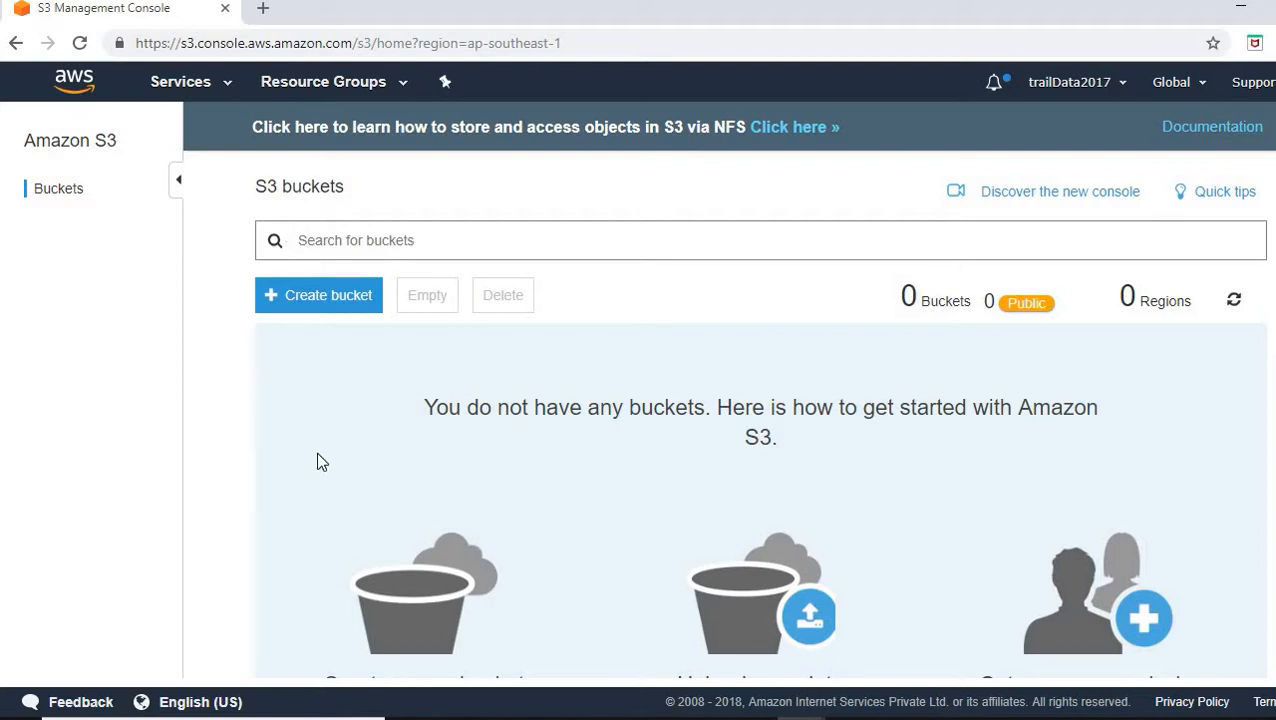
Step: Start creating a new bucket and name it 123traildata
click(324, 298)
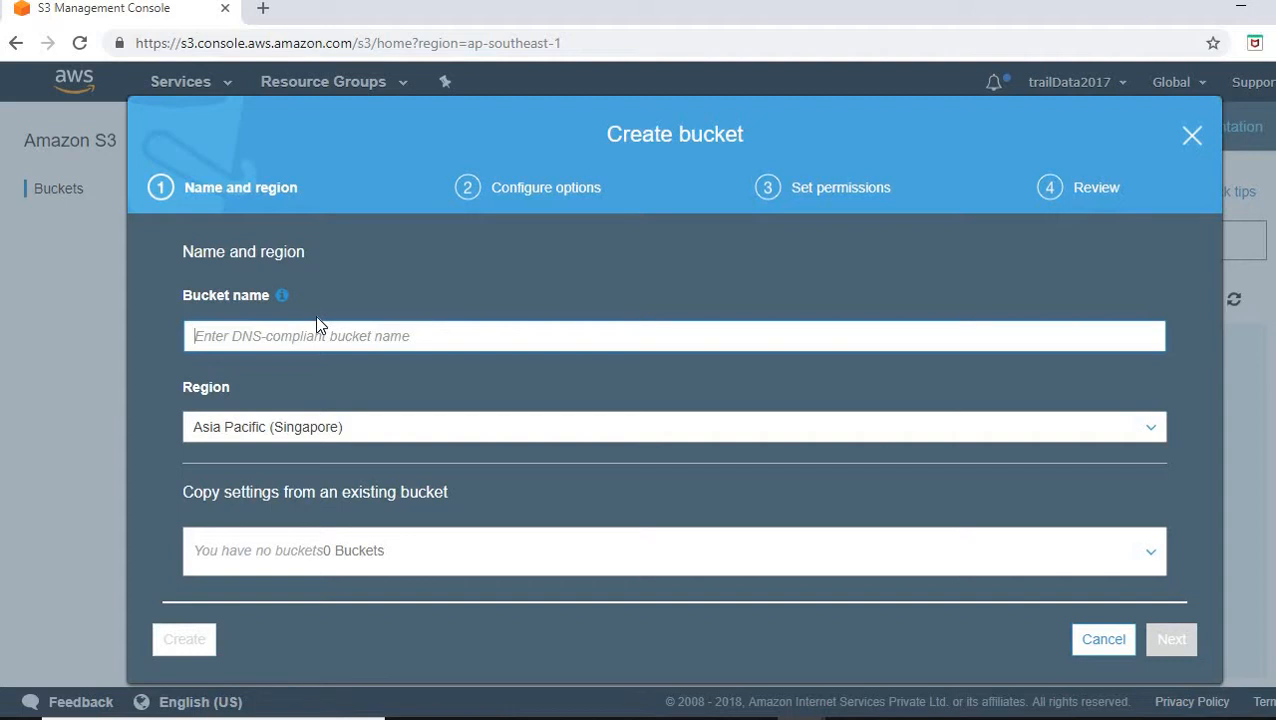
key(Caps_Lock)
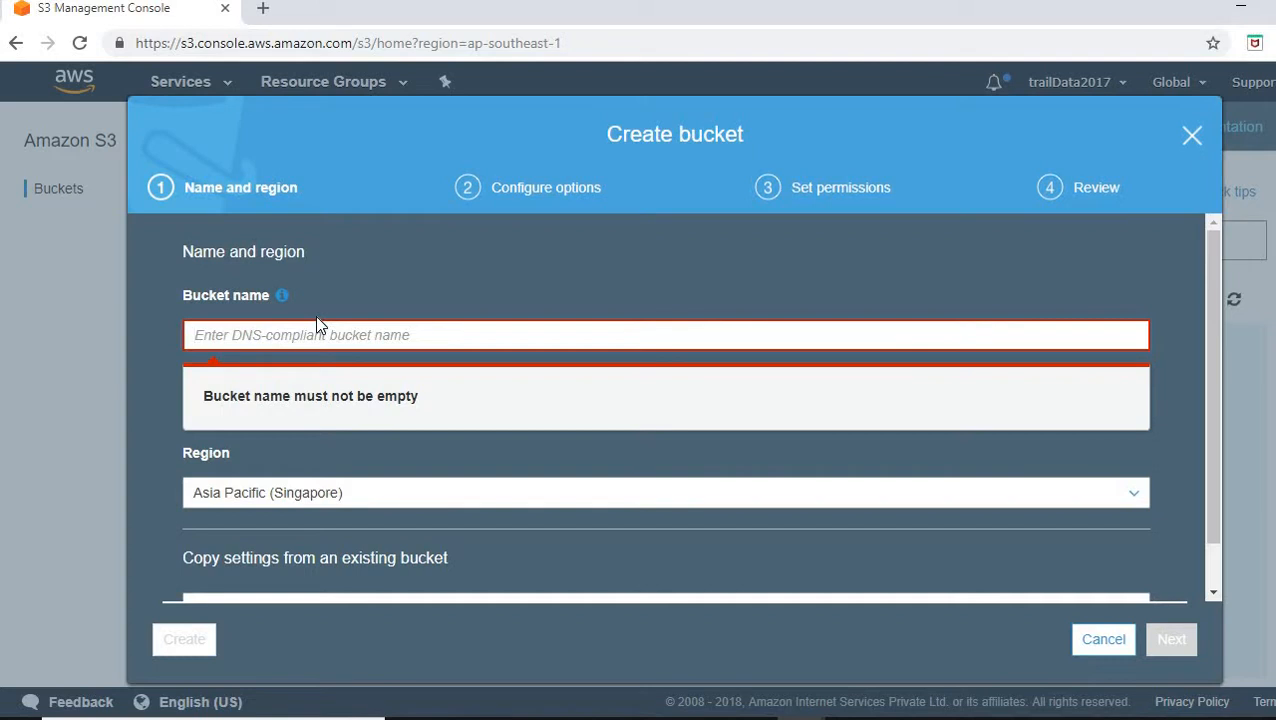
text(A)
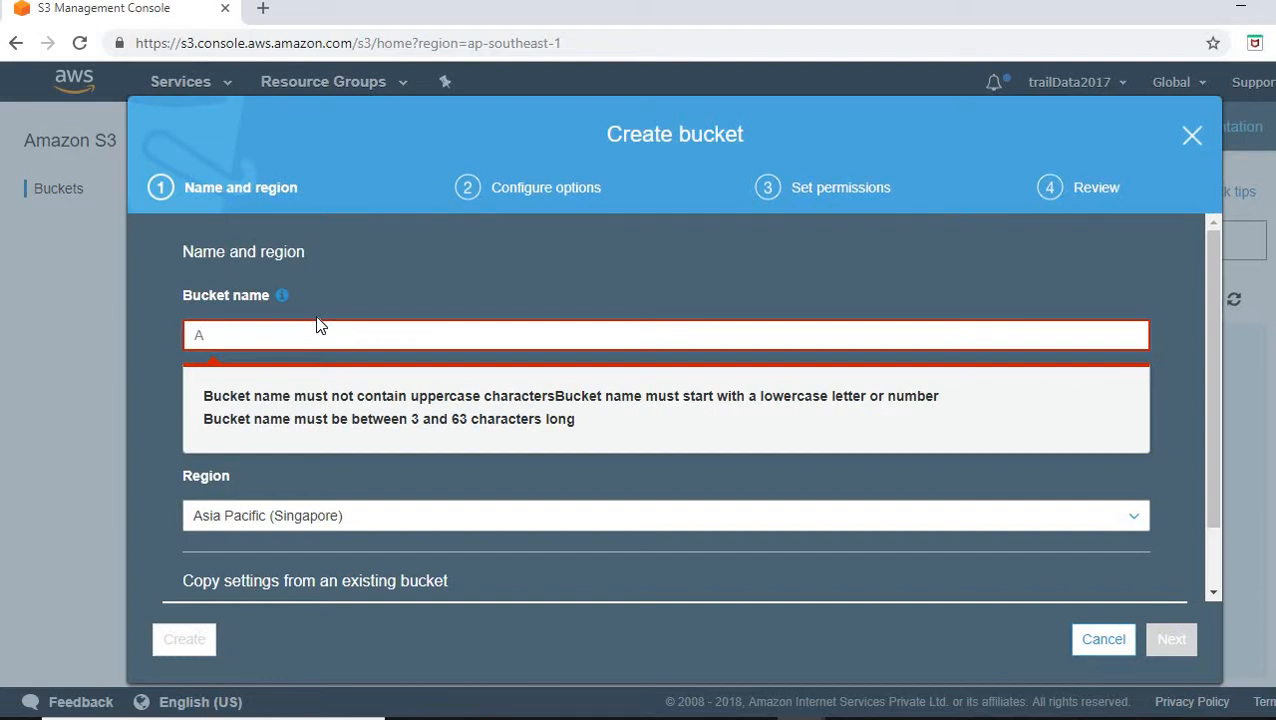
key(BackSpace)
text(1)
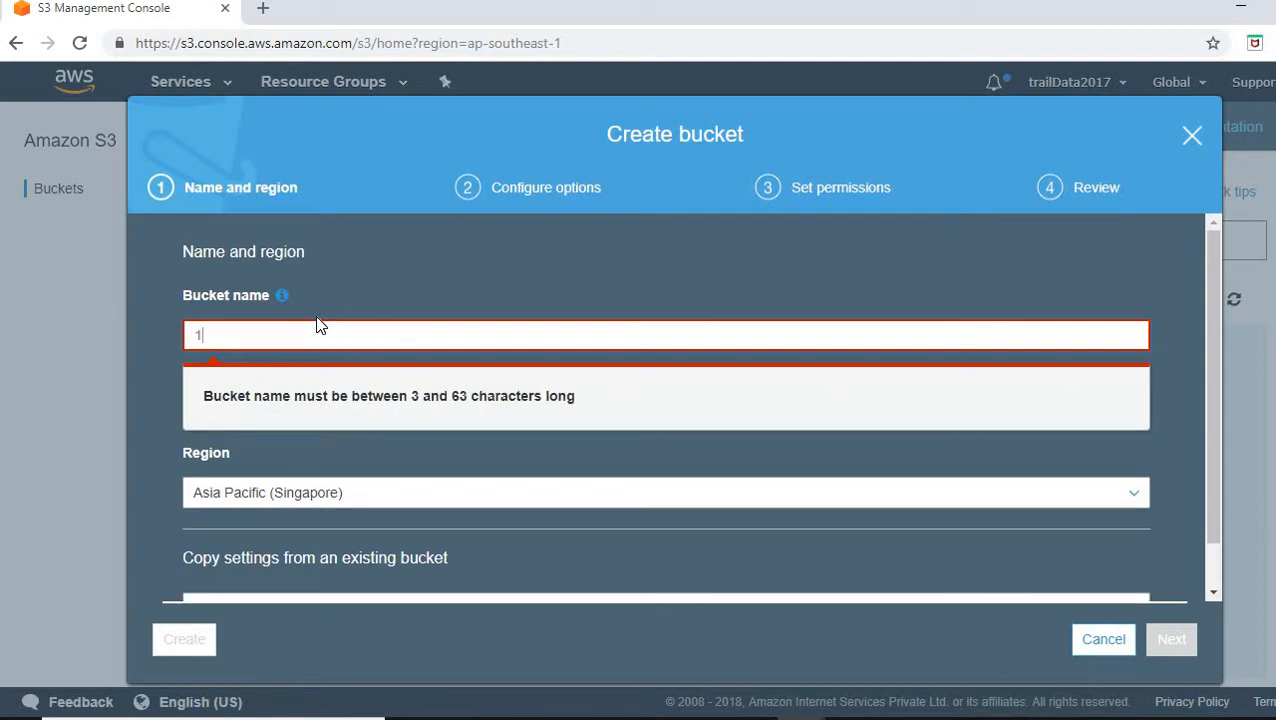
text(23)
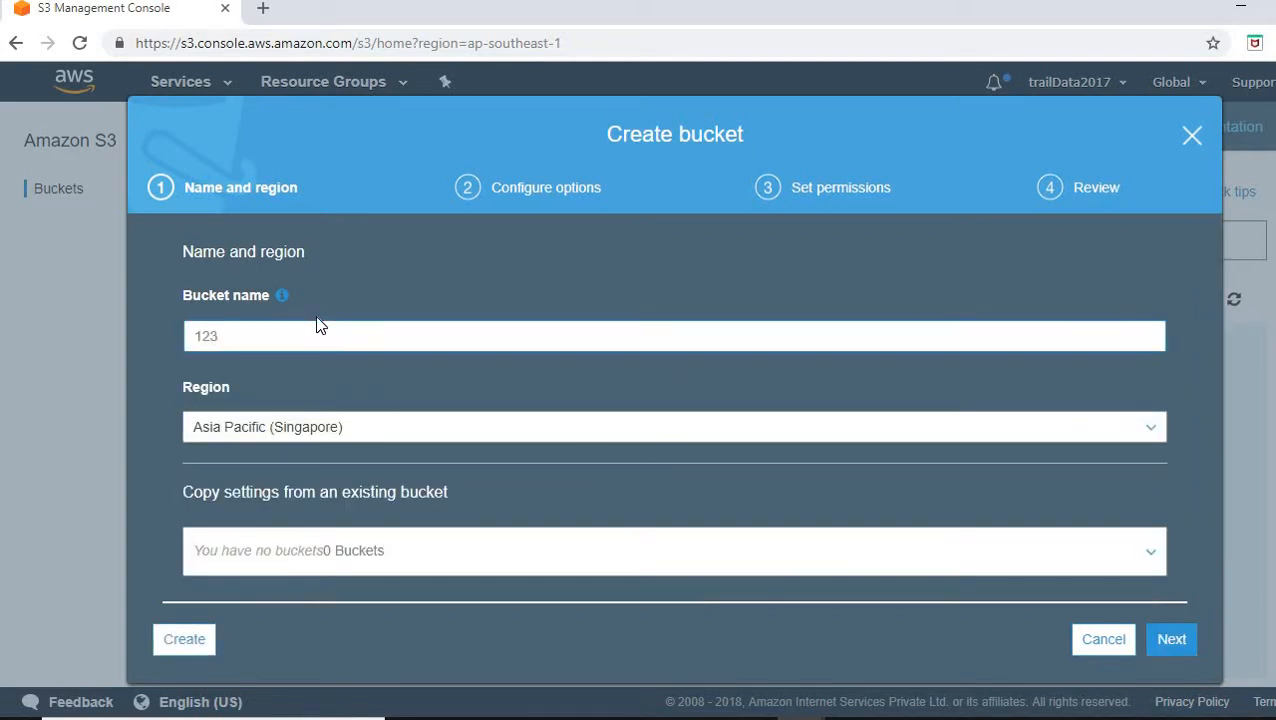
key(Caps_Lock)
text(tra)
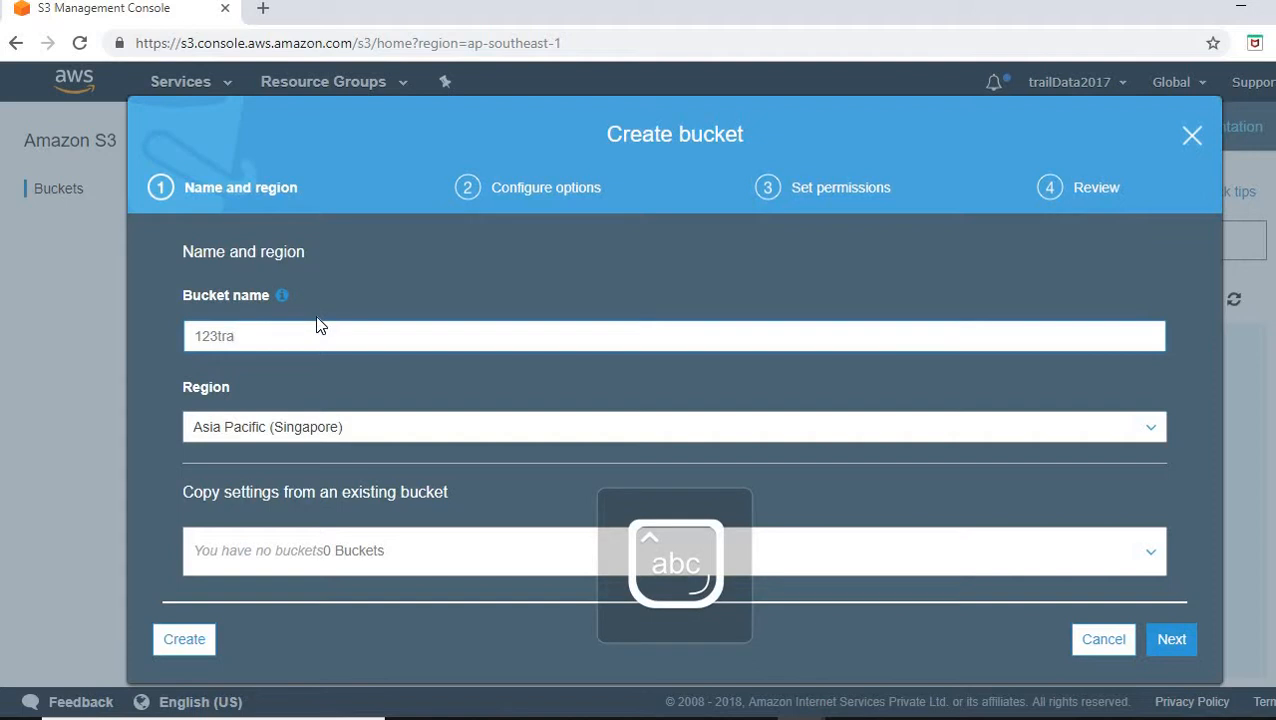
text(ilDa)
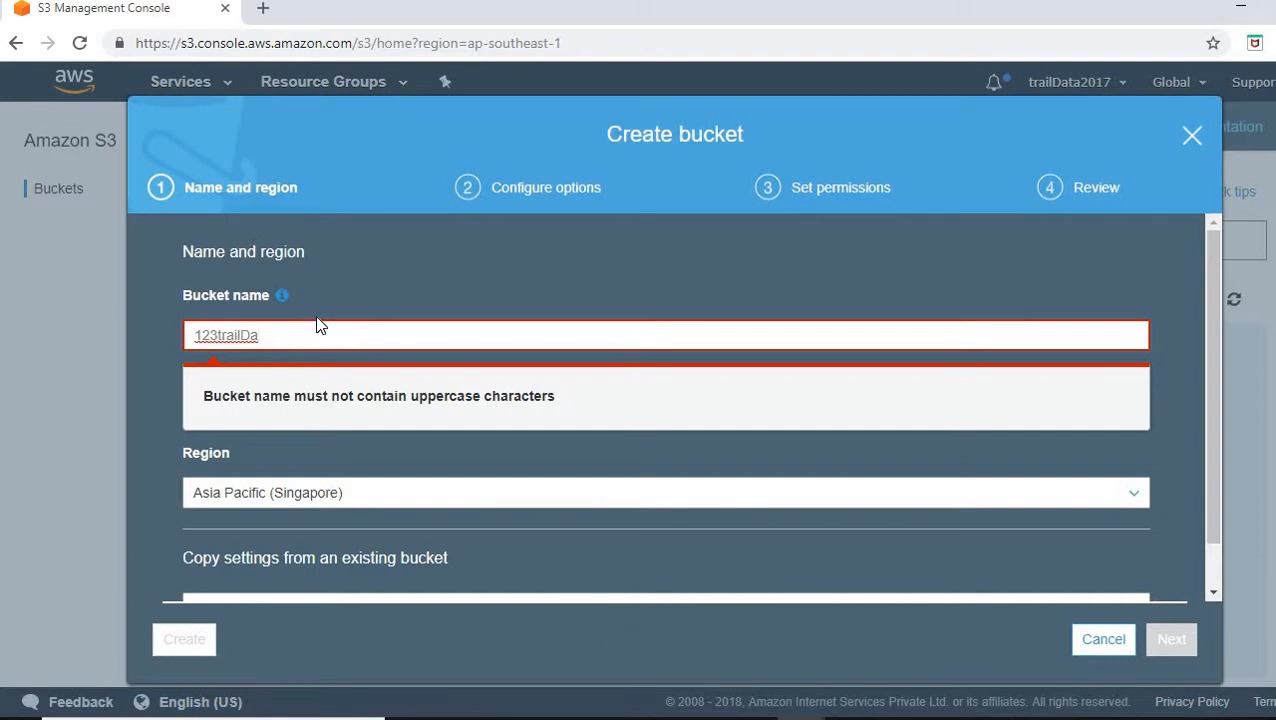
key(BackSpace)
key(BackSpace)
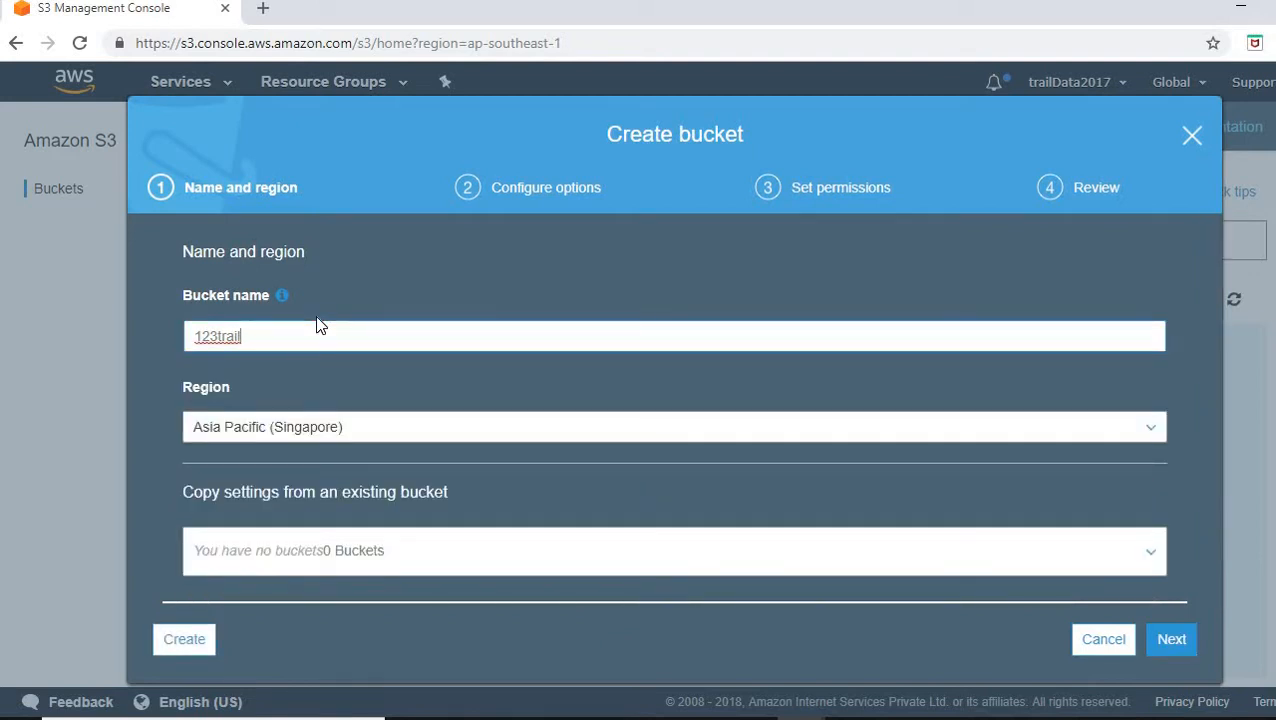
text(data)
Step: Set the new bucket's region to Asia Pacific (Mumbai) and continue to the configuration options
click(314, 440)
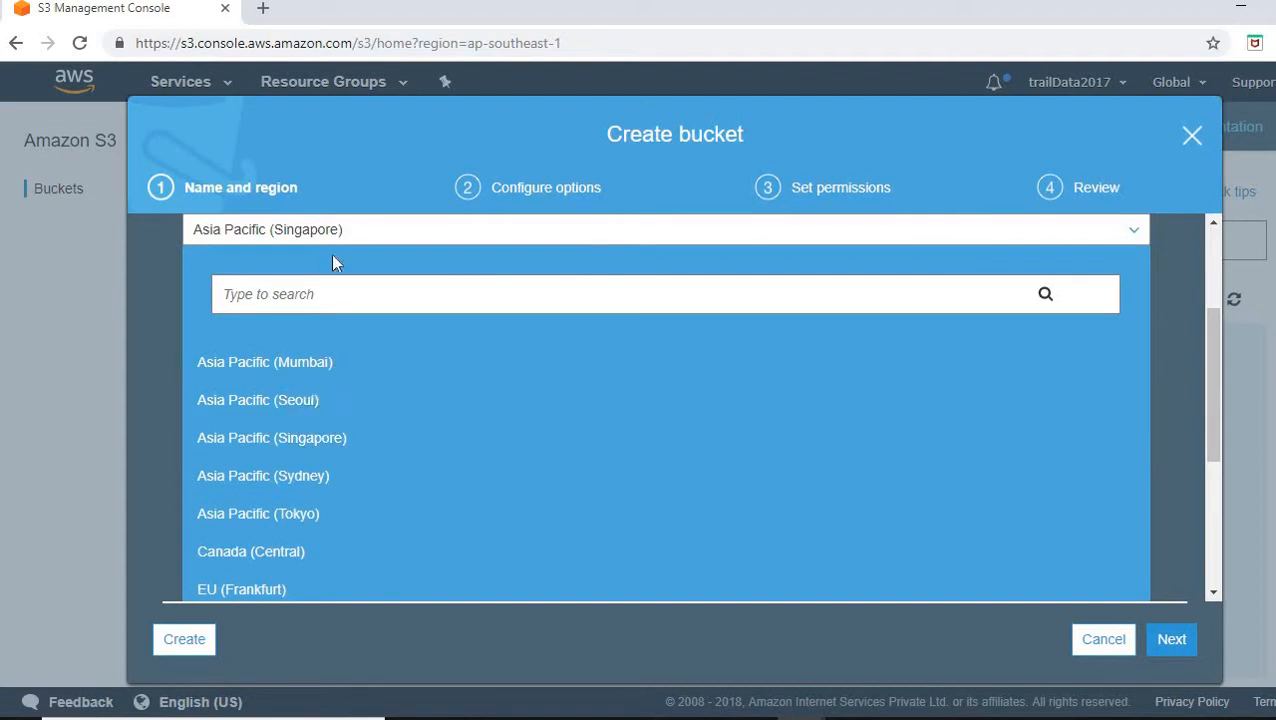
click(302, 363)
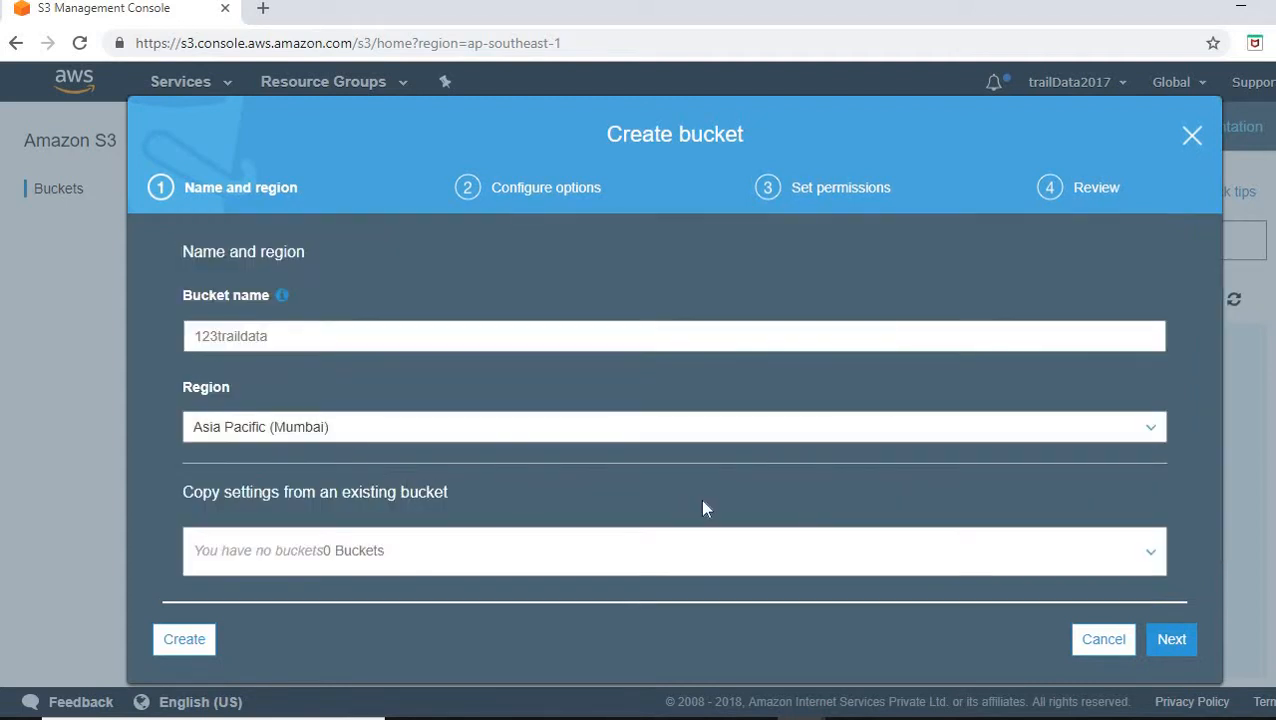
click(1174, 640)
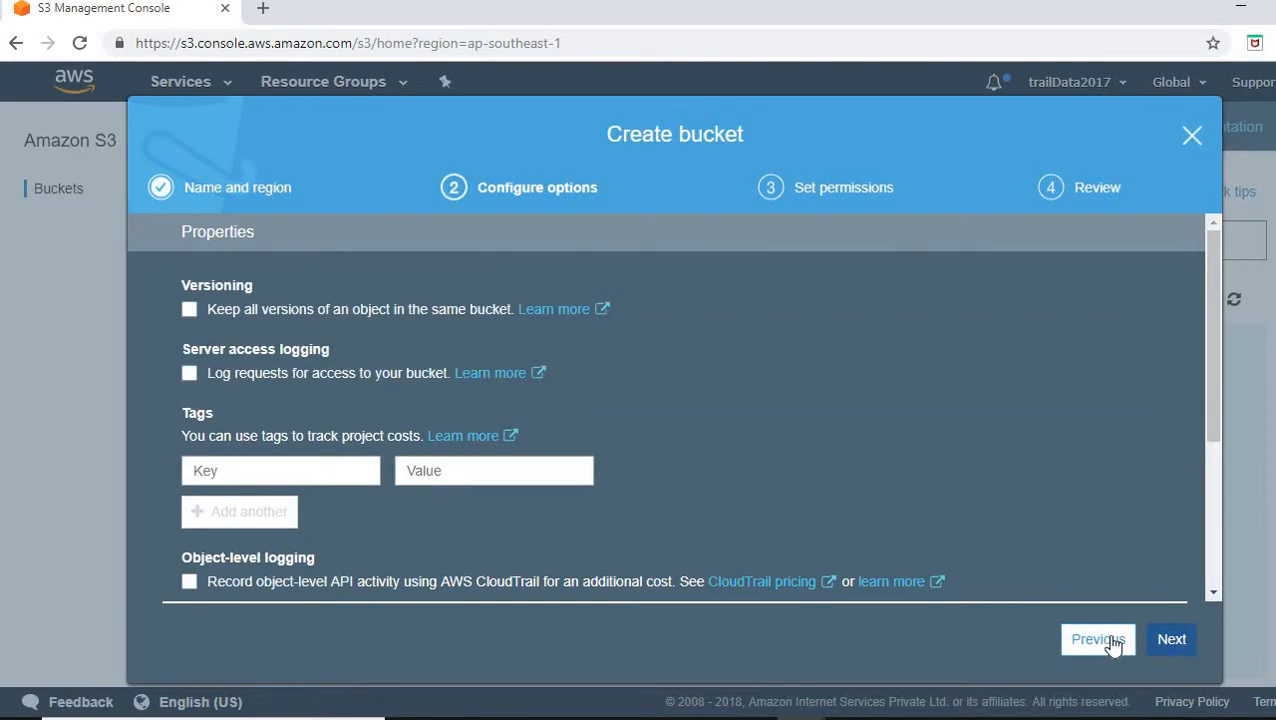
Step: Return to the name and region settings and try the bucket name sample instead
click(1097, 639)
click(279, 336)
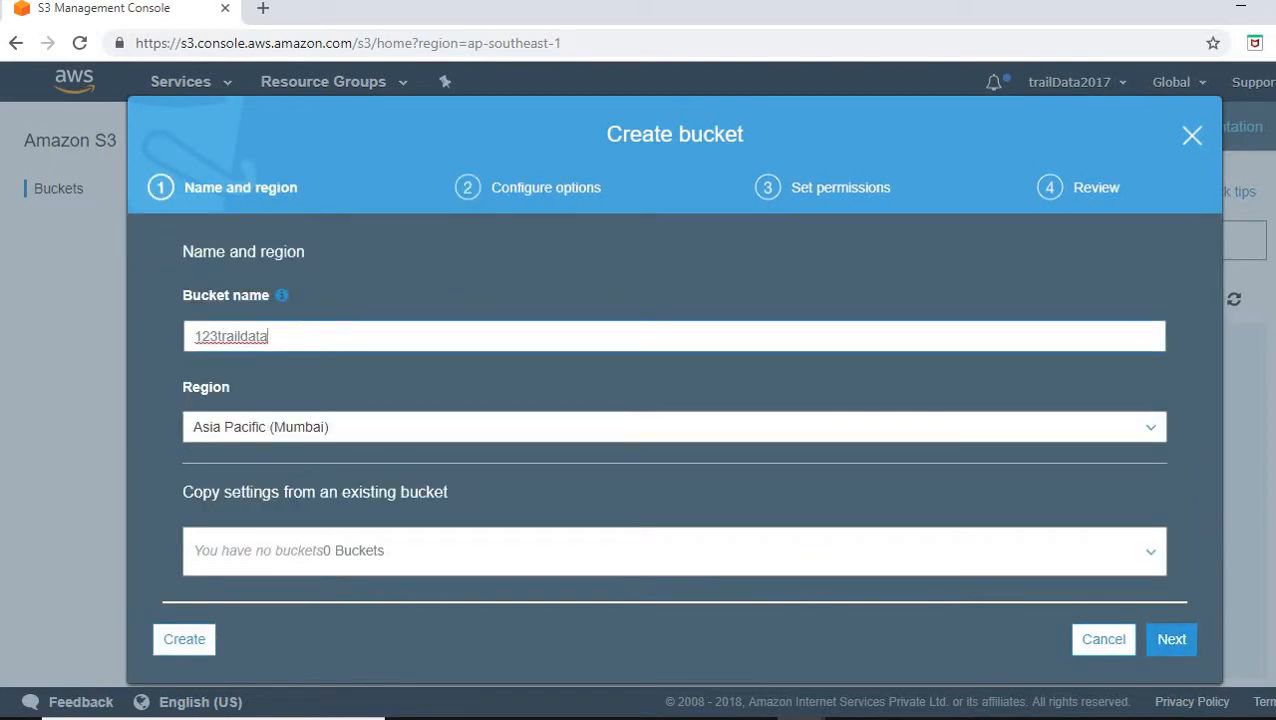
key(ctrl+a)
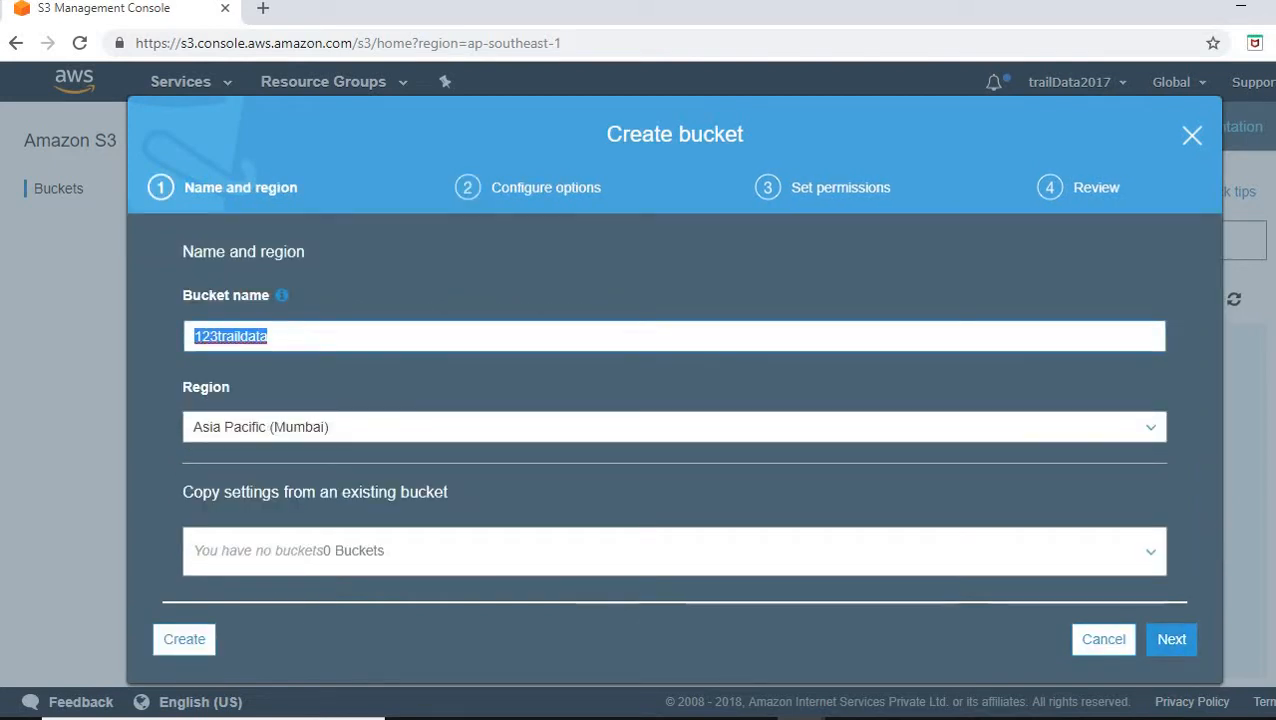
key(BackSpace)
text(sample)
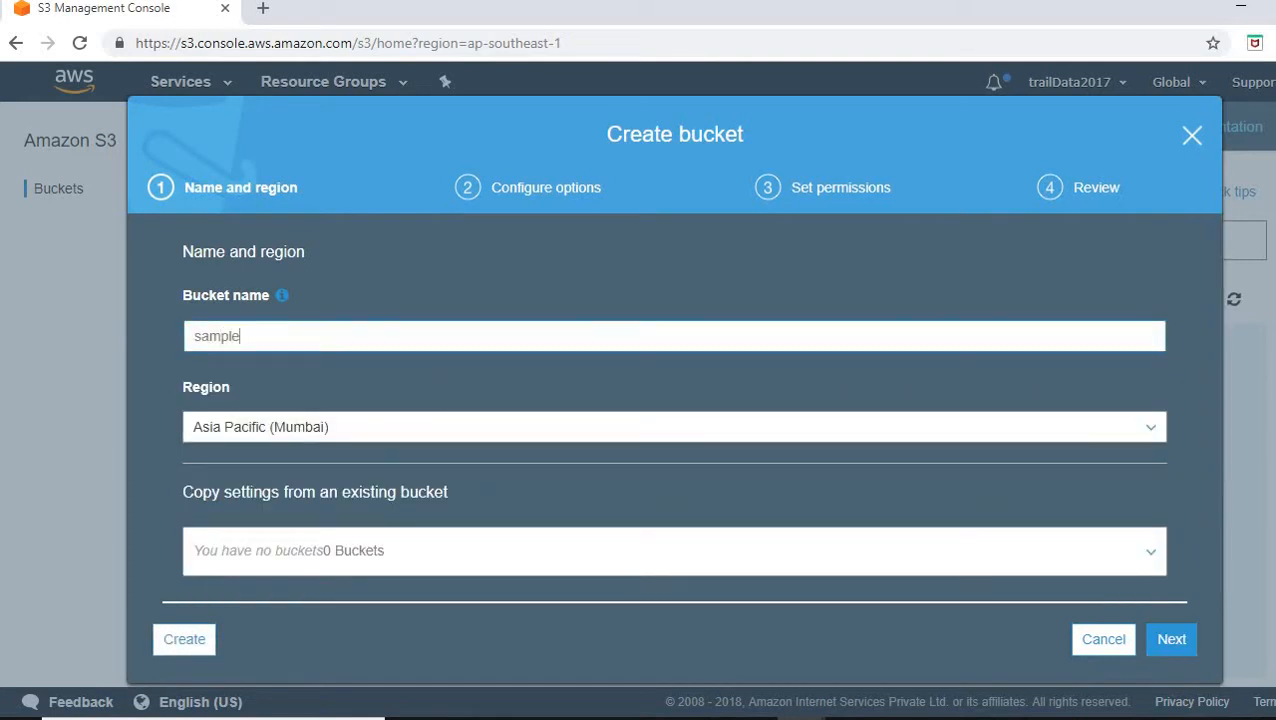
click(1188, 642)
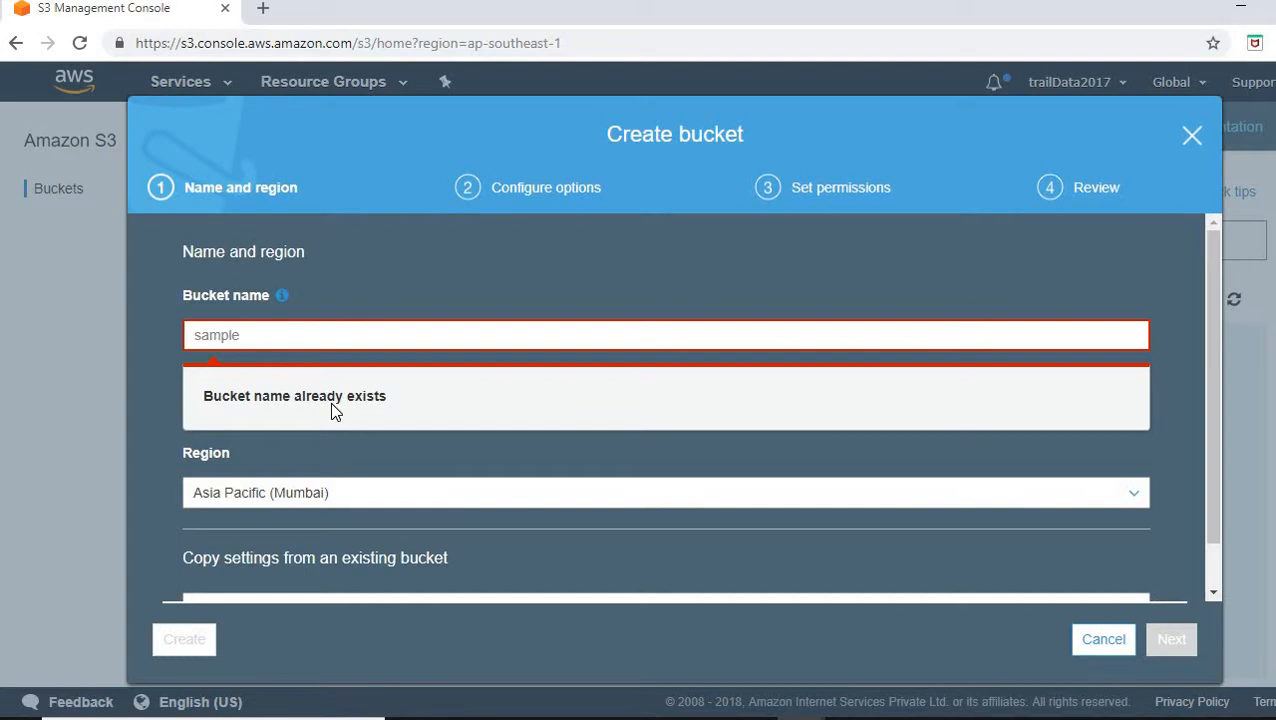
Step: Replace the rejected bucket name with 123traildata and proceed to the configuration options
key(BackSpace)
key(BackSpace)
key(BackSpace)
key(BackSpace)
key(BackSpace)
key(BackSpace)
text(tr)
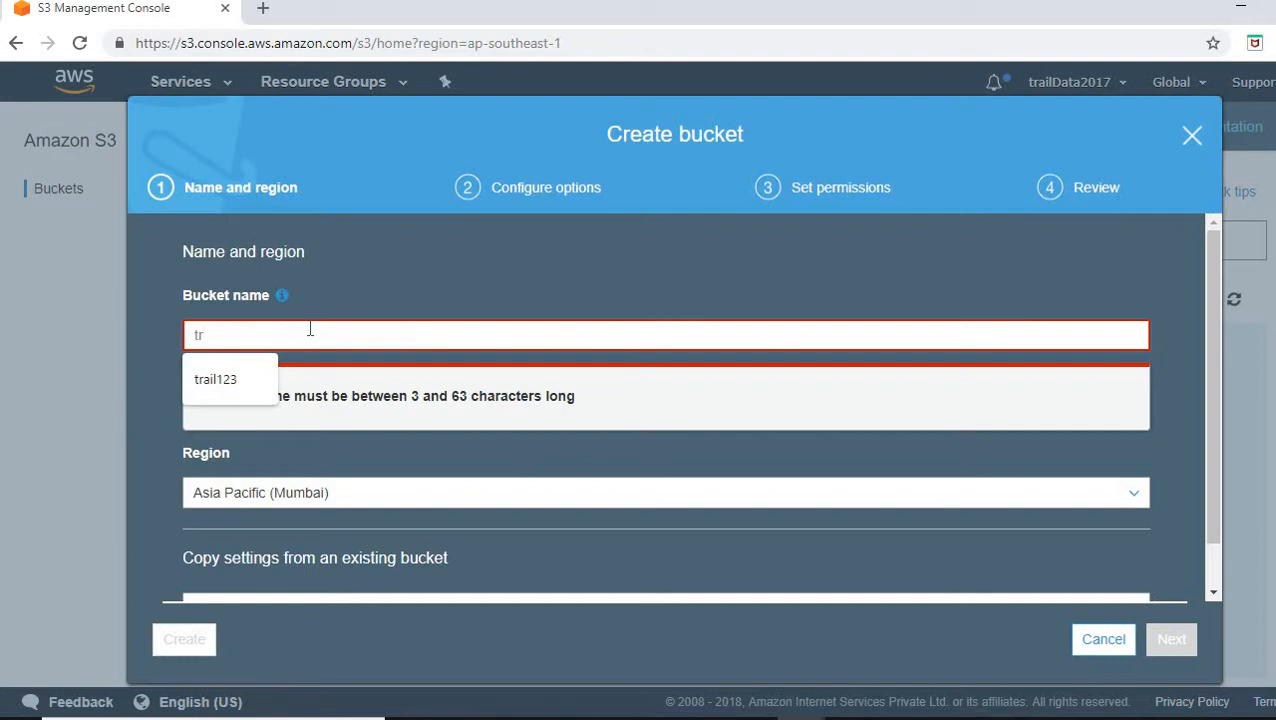
key(BackSpace)
key(BackSpace)
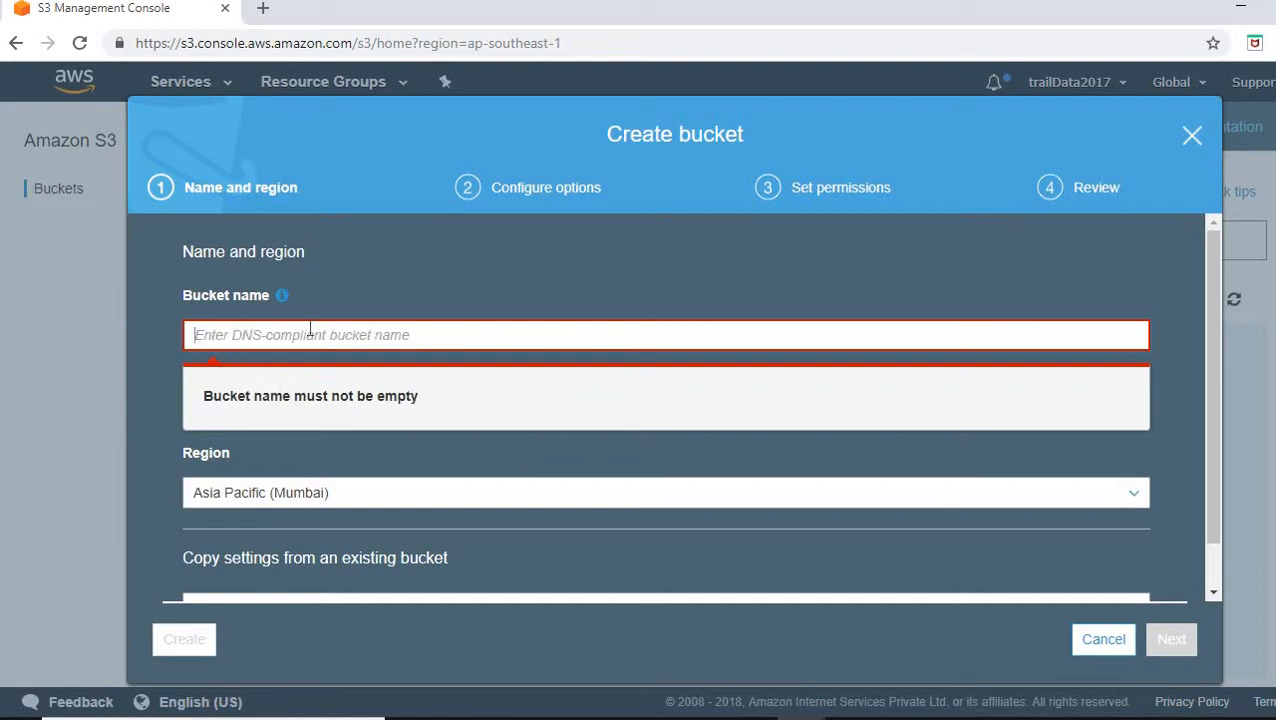
text(123tra)
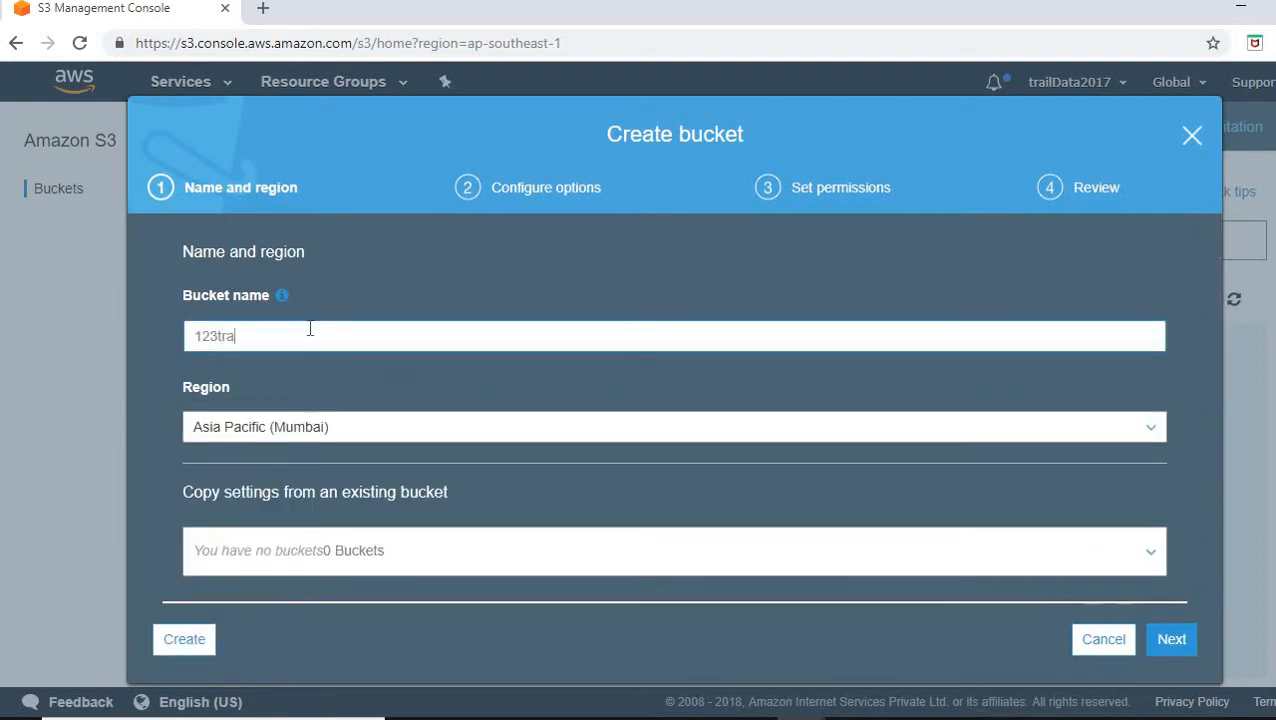
text(ildata)
click(1168, 638)
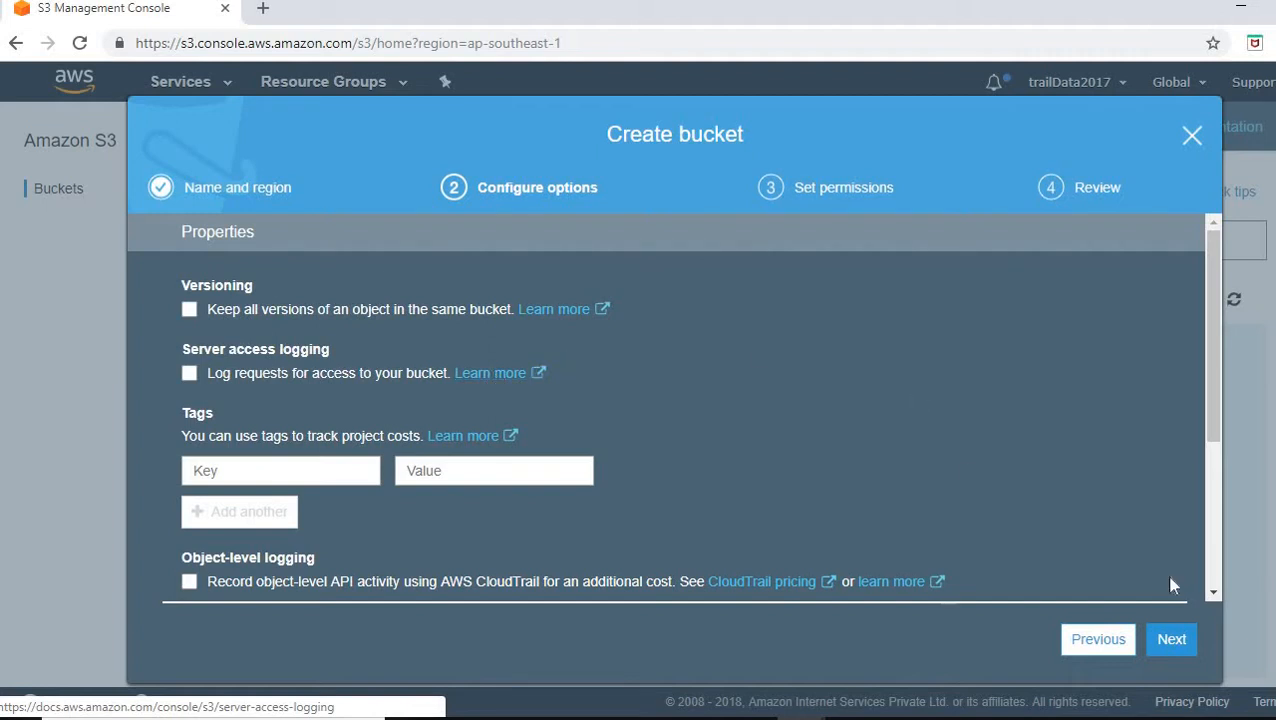
Step: Keep the default options and permissions, review the summary, and create the bucket
click(1172, 640)
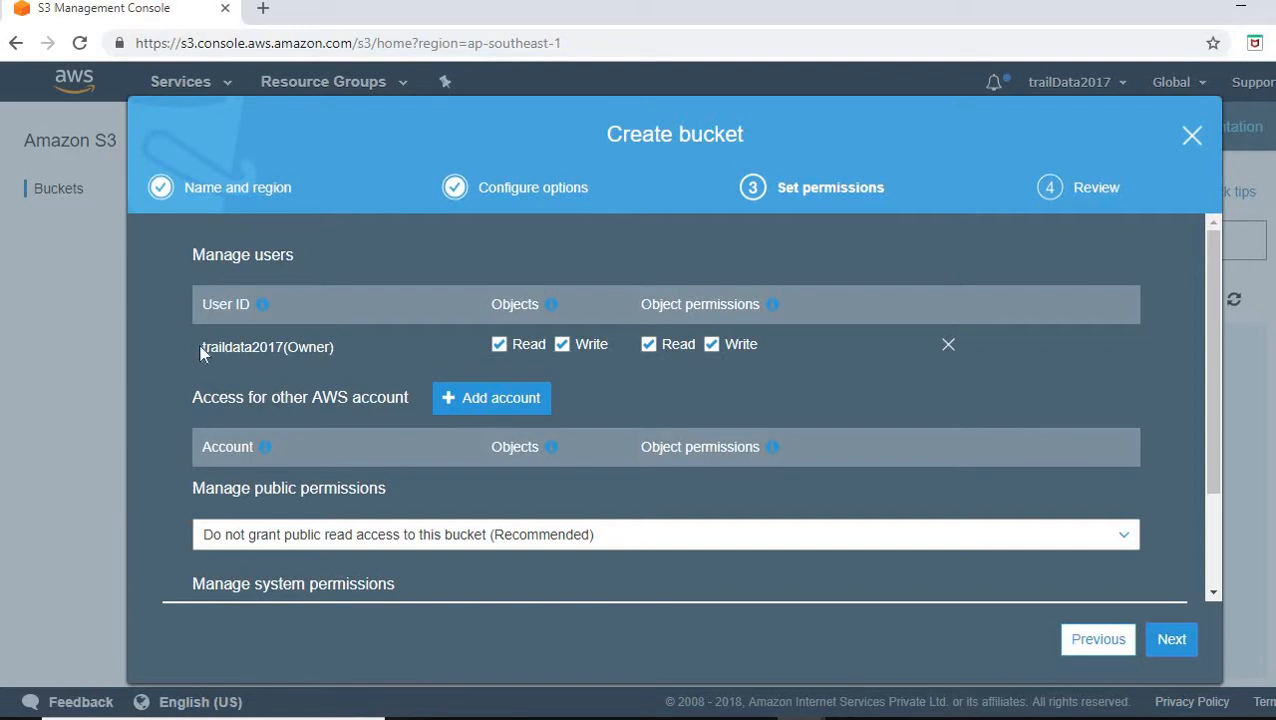
drag(276, 341, 284, 343)
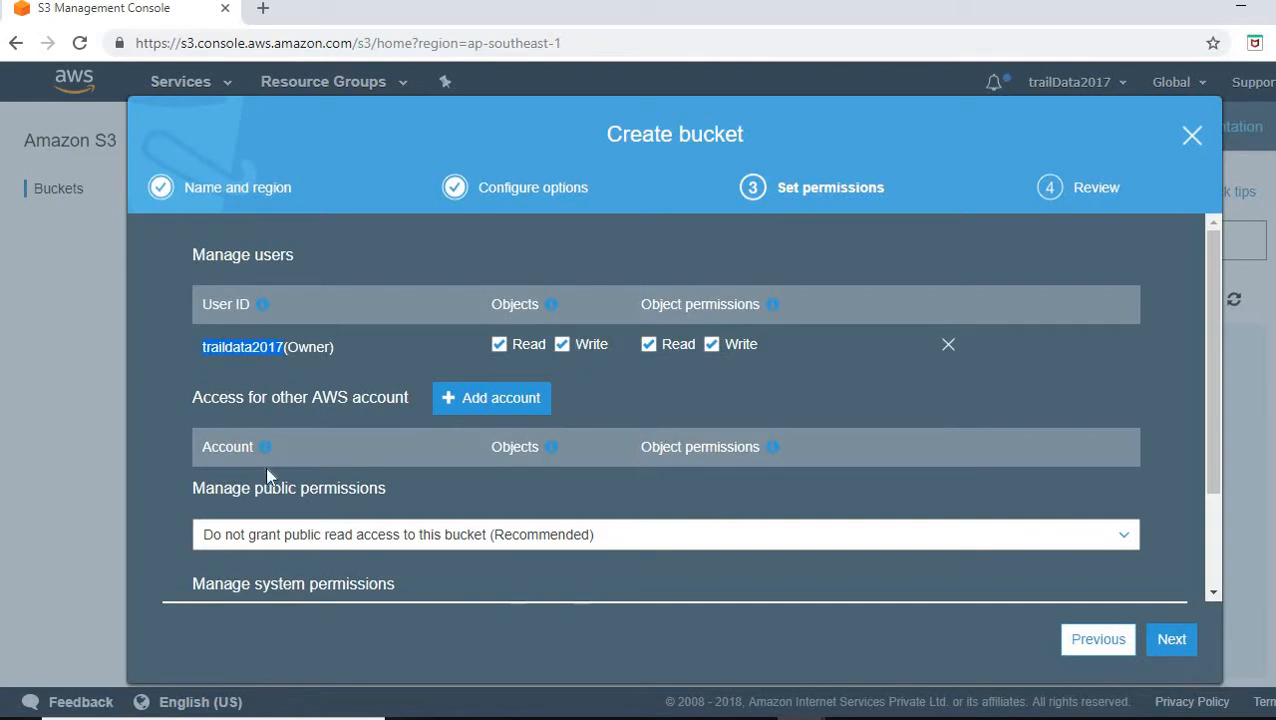
click(1171, 641)
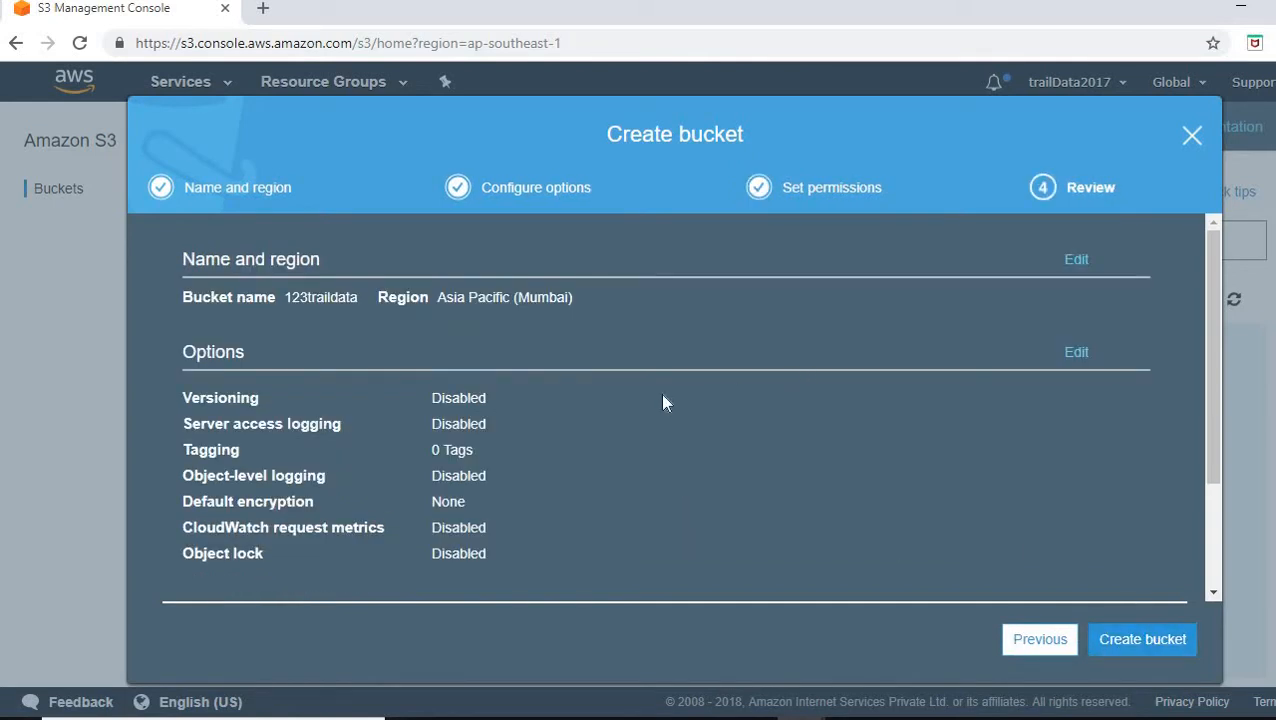
scroll(660, 393, down, 1)
scroll(593, 393, up, 1)
scroll(411, 361, down, 1)
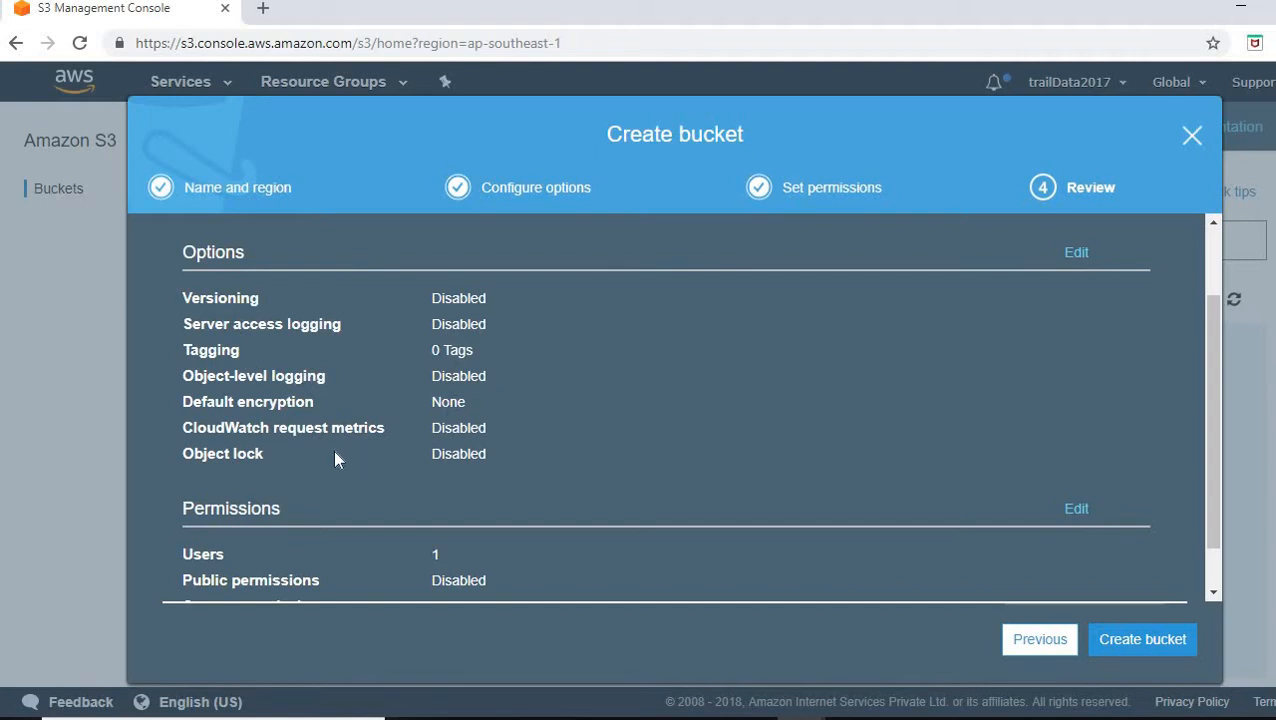
click(1160, 640)
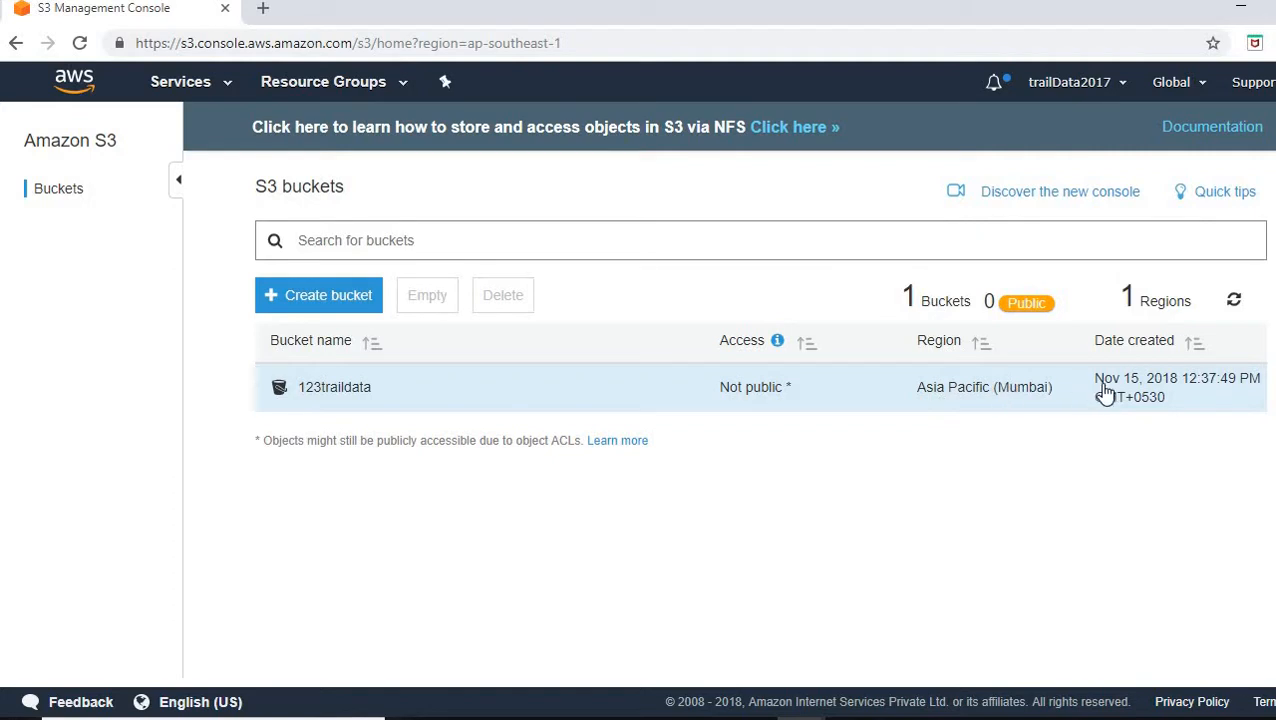
Step: Open the 123traildata bucket and create a folder named traildata with encryption left at None (Use bucket settings)
click(357, 392)
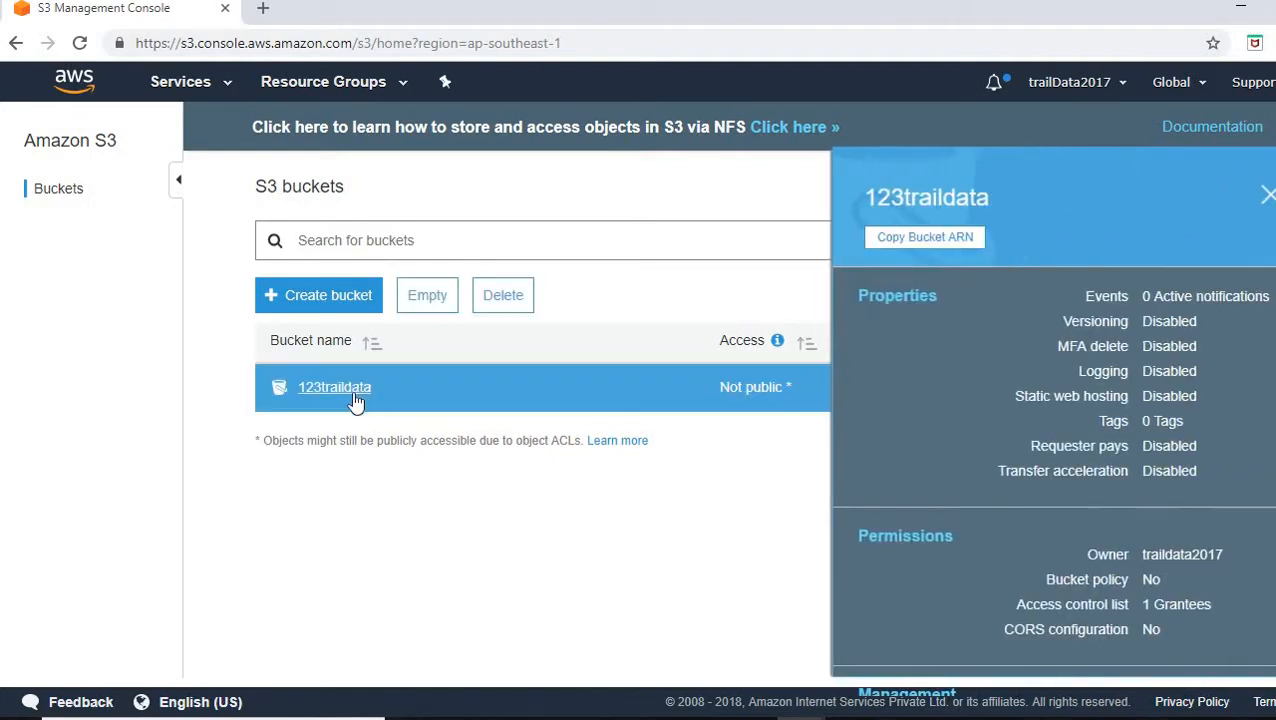
click(353, 395)
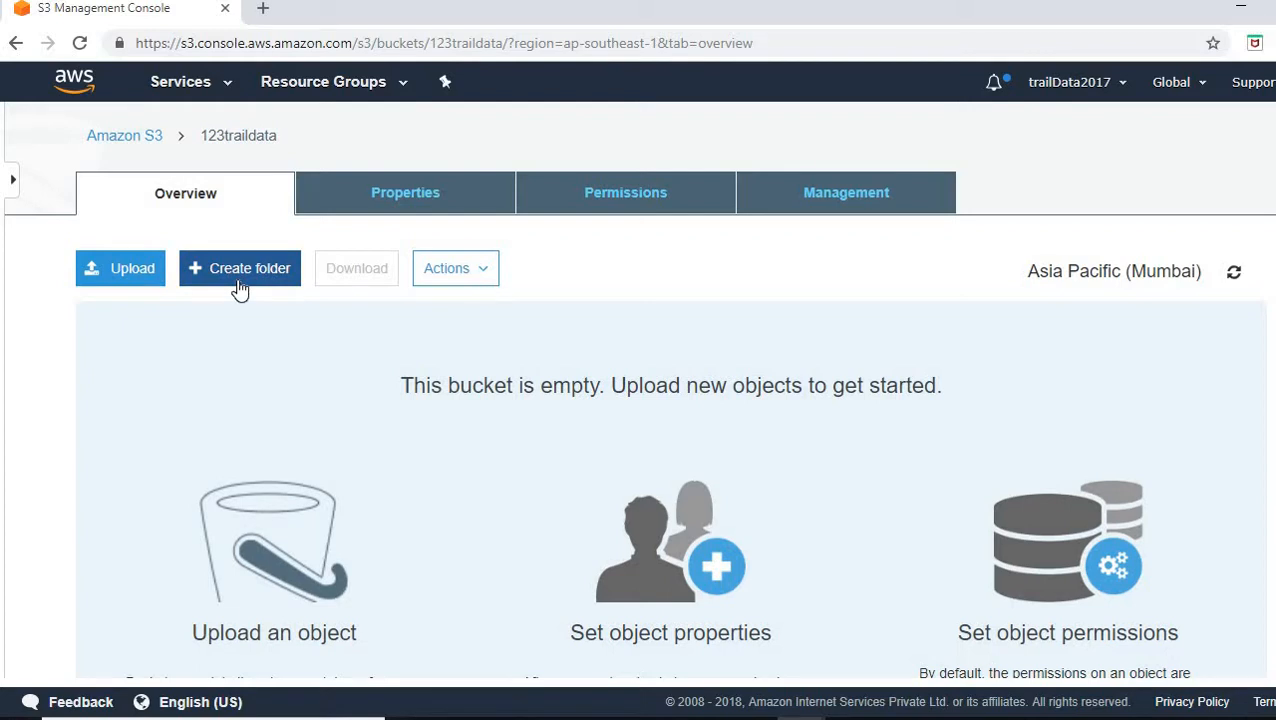
click(240, 288)
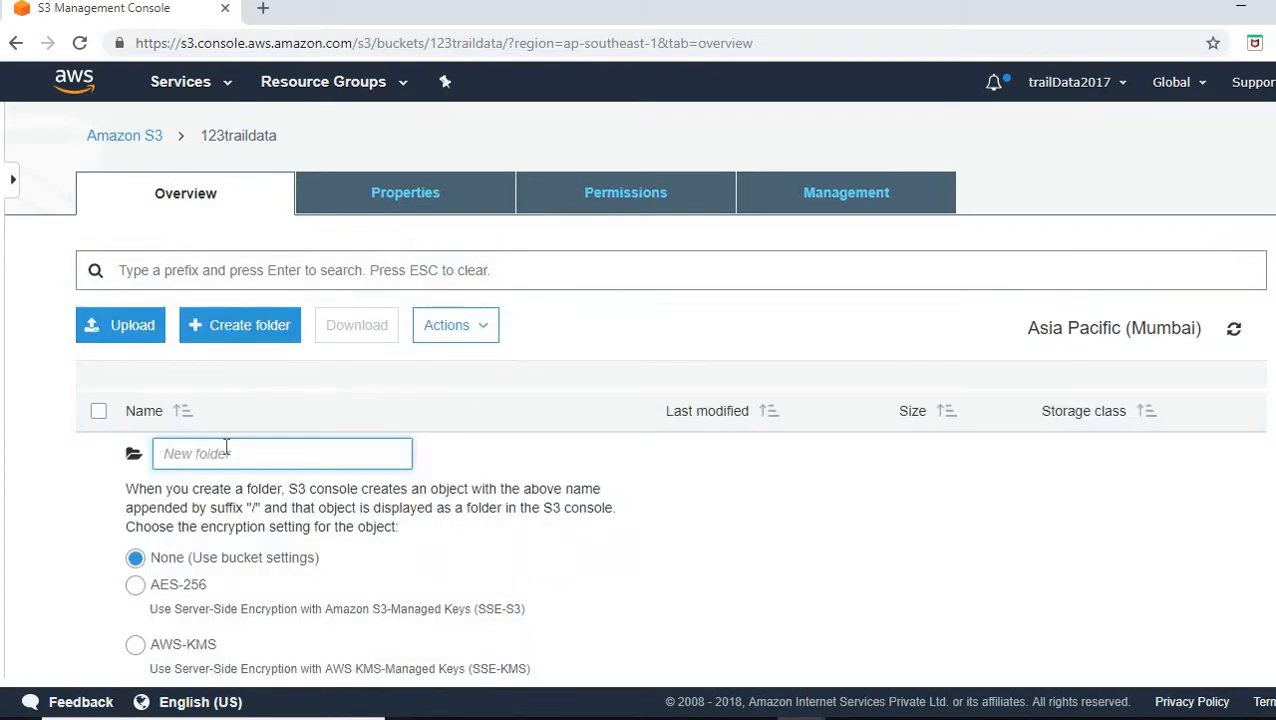
scroll(222, 520, down, 2)
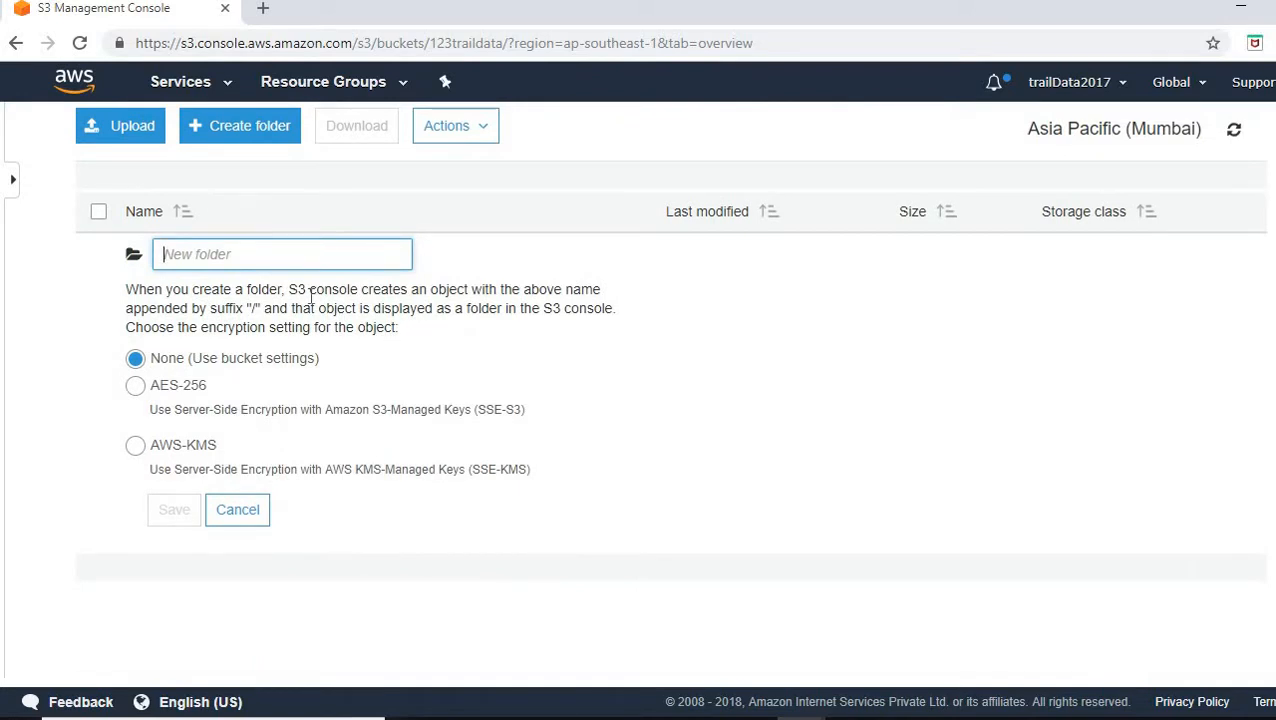
text(trail)
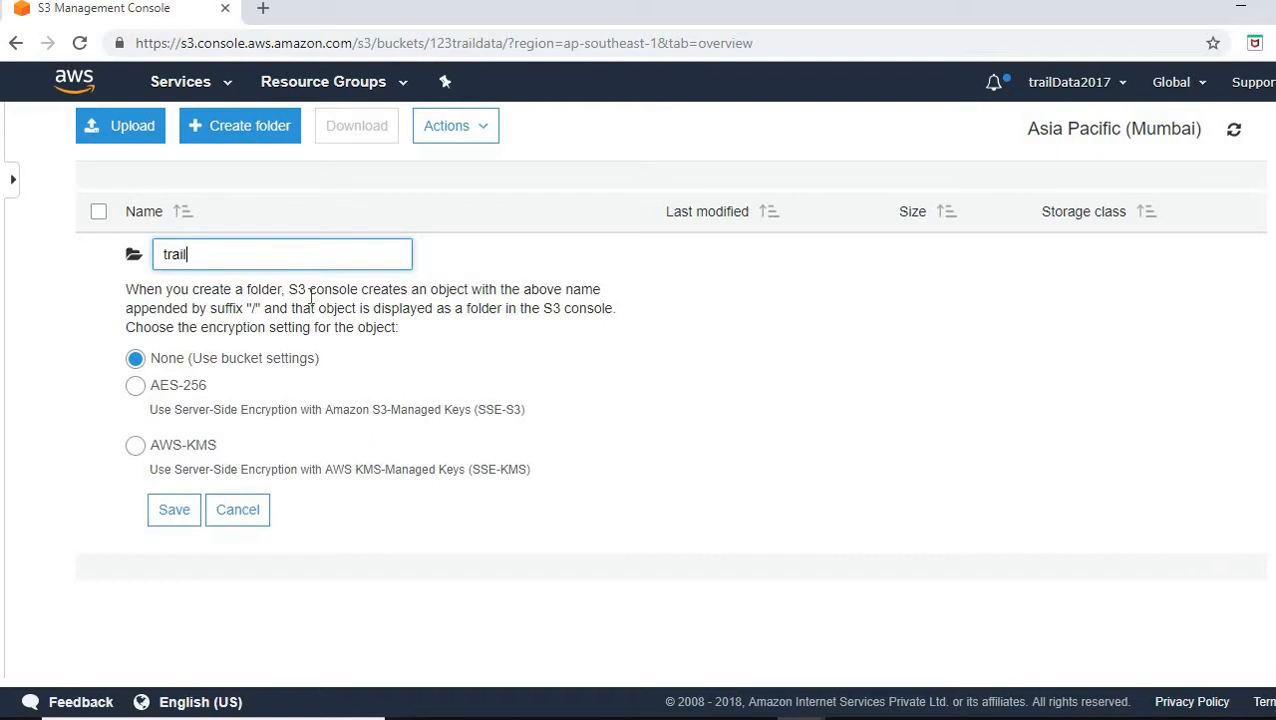
text(dara)
key(BackSpace)
key(BackSpace)
key(BackSpace)
text(ata)
click(175, 510)
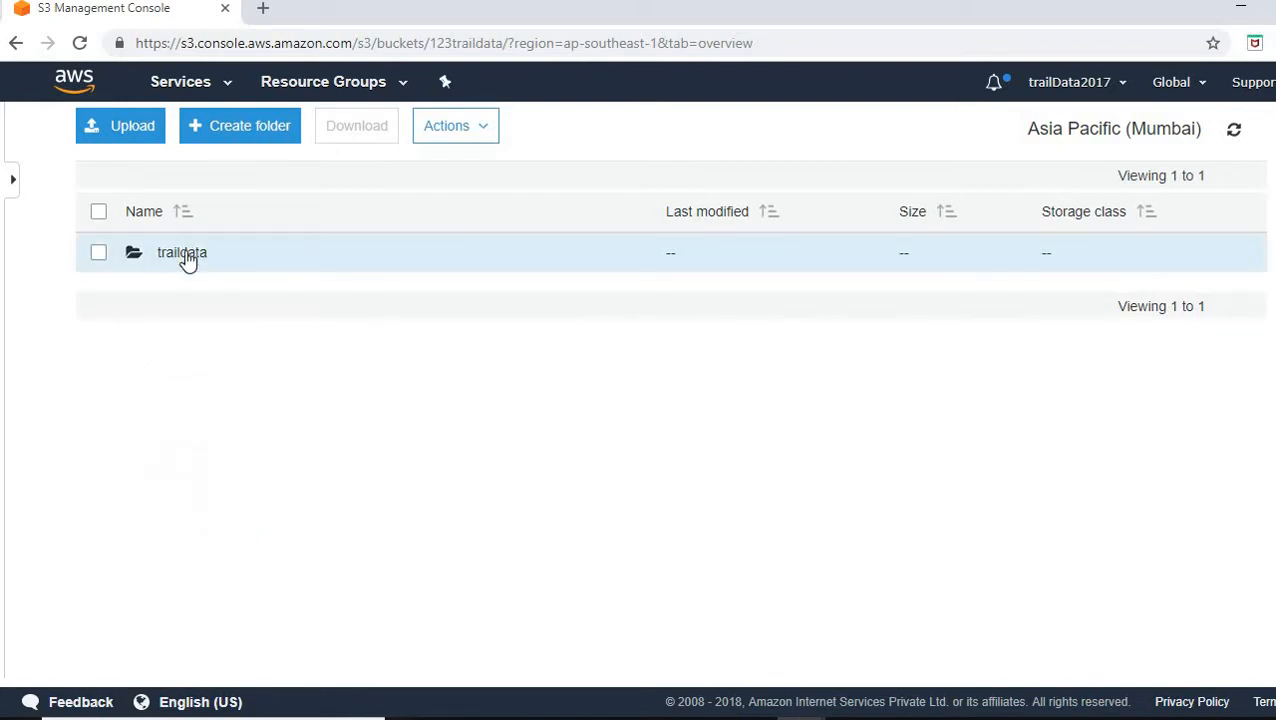
Step: Upload Informatica PowerCenter Installation FILES DOWNLOAD.docx from Downloads into the traildata folder with the default settings
click(183, 255)
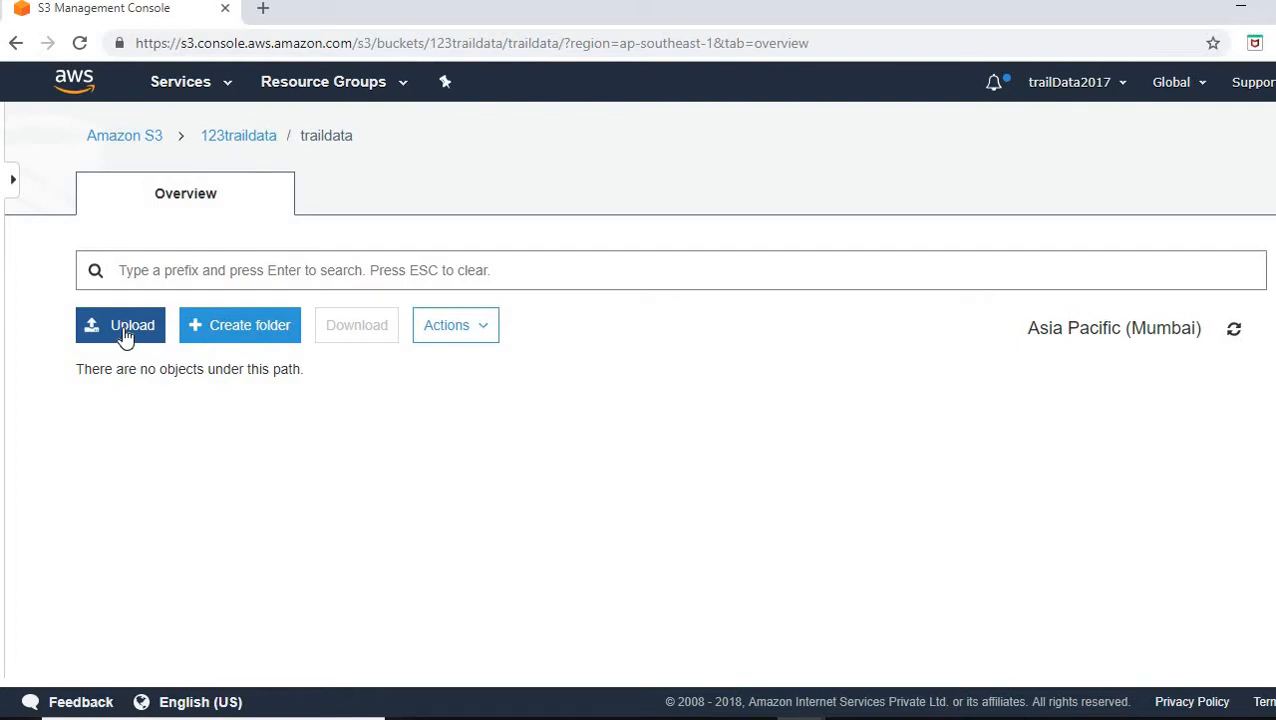
click(479, 328)
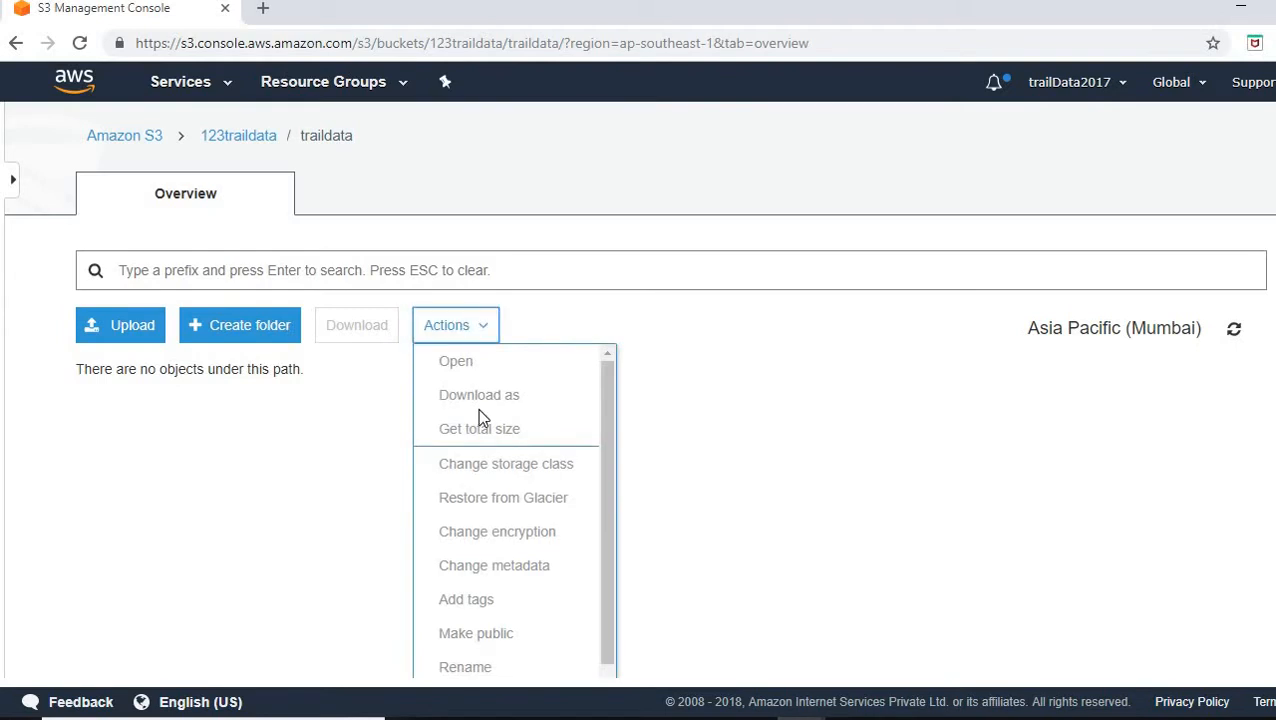
click(122, 330)
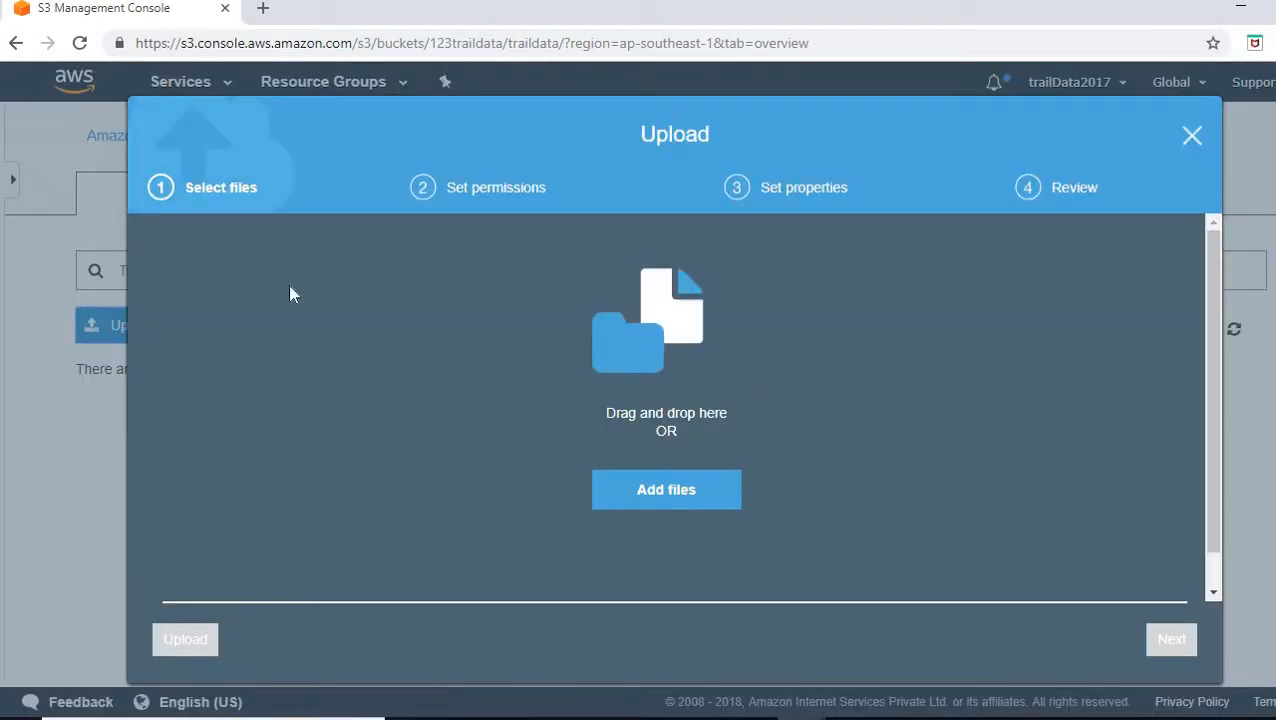
click(680, 487)
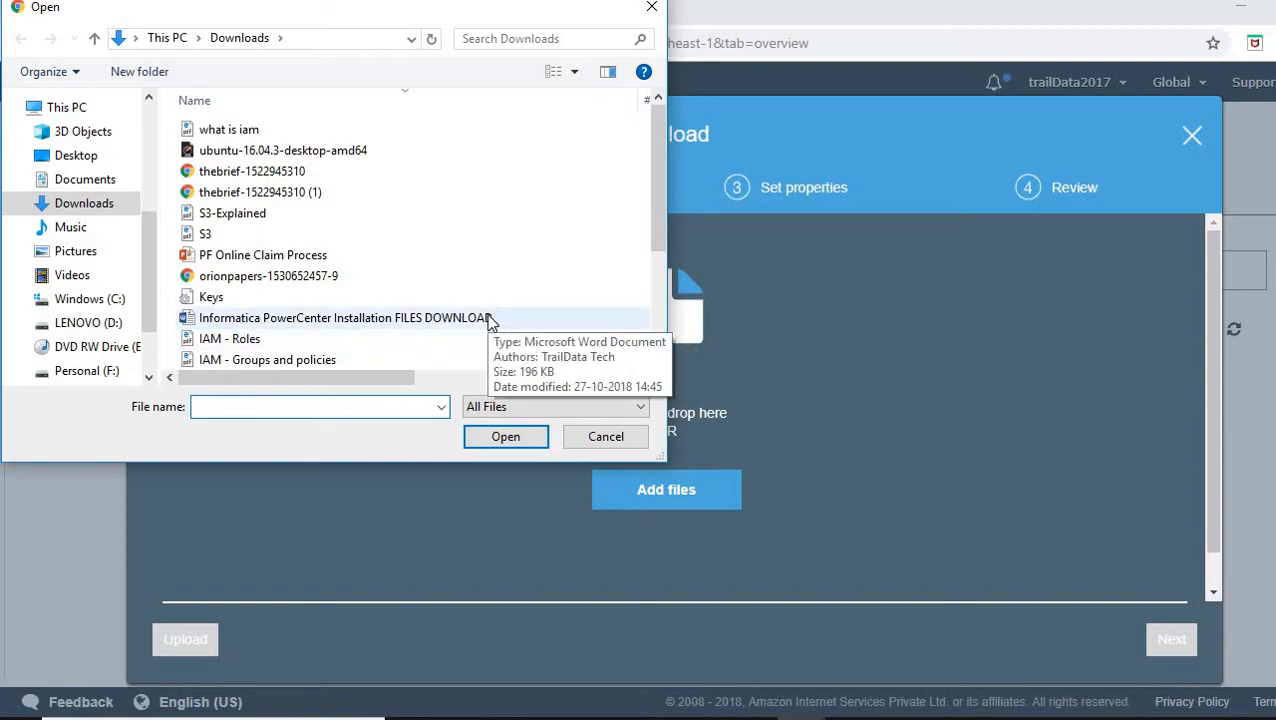
click(489, 318)
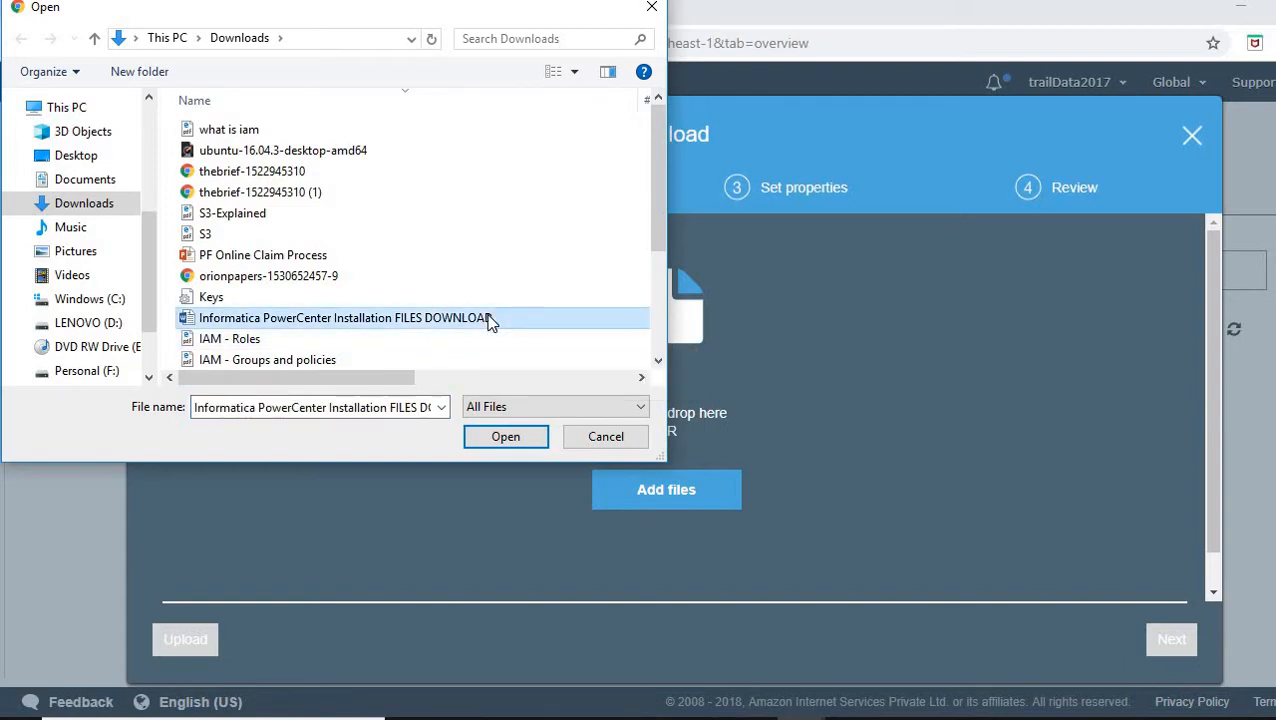
click(497, 440)
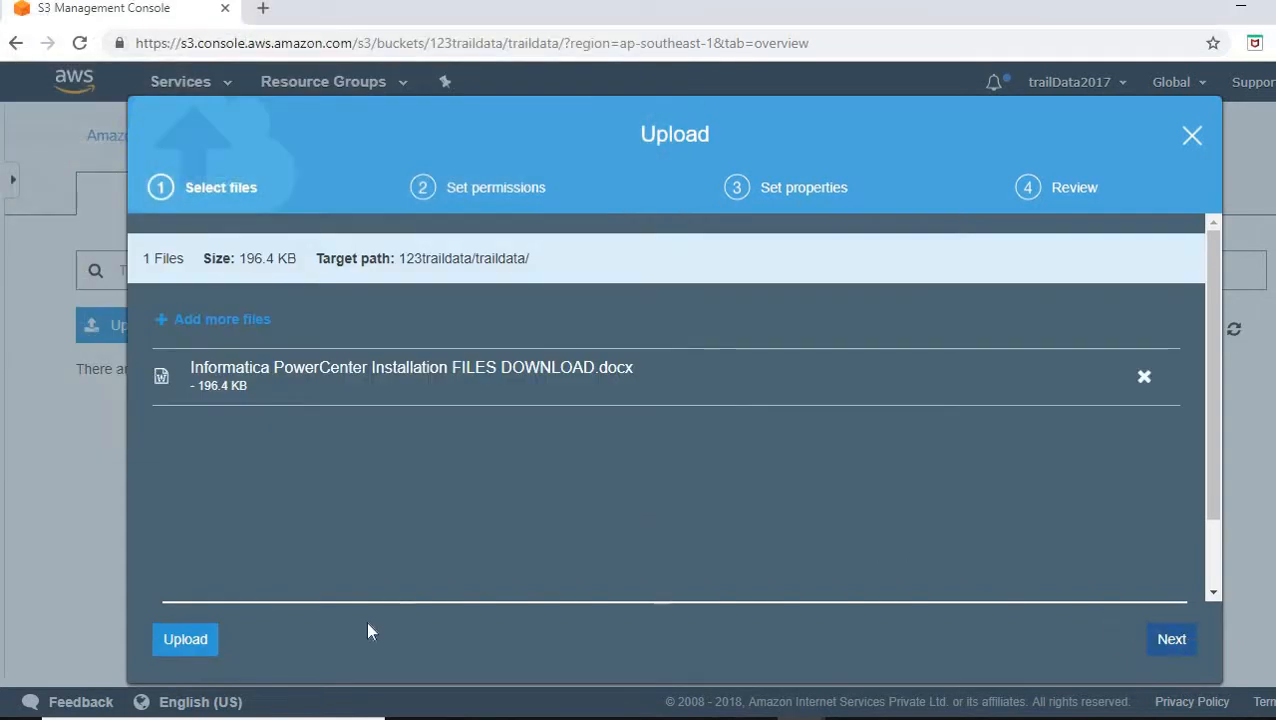
click(188, 638)
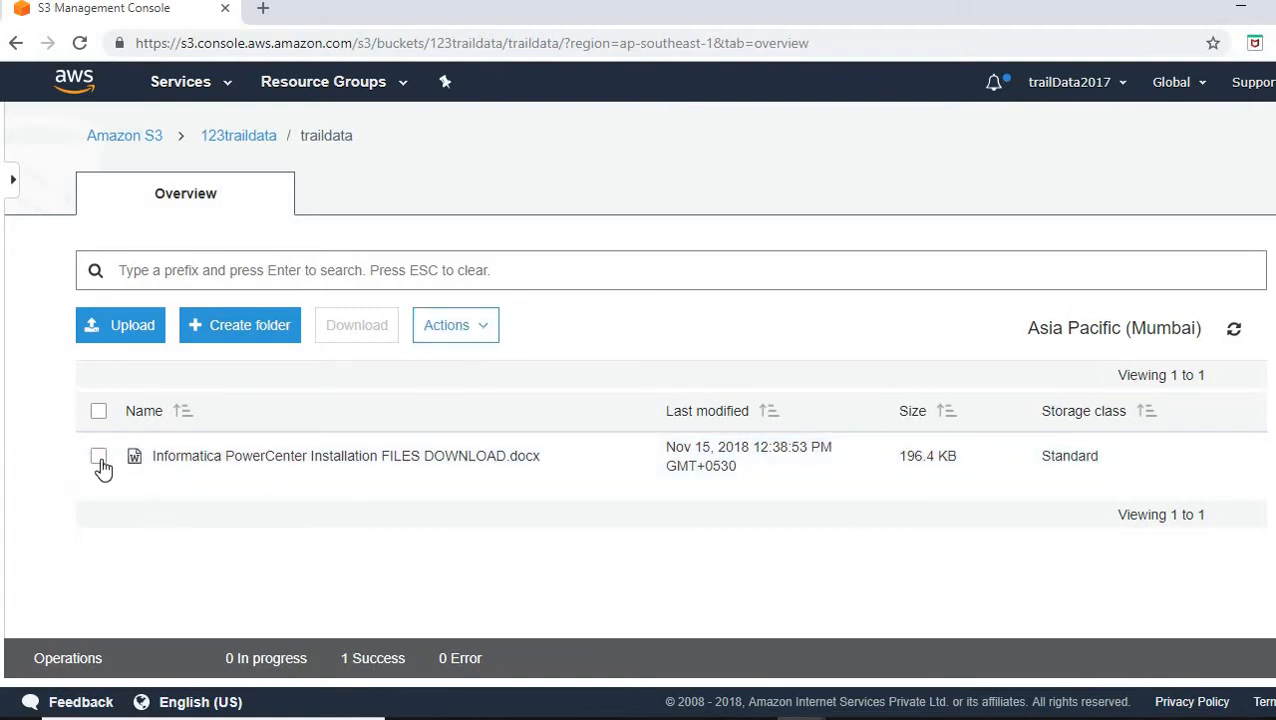
Step: Review the storage class options for the uploaded Informatica document and close them without changing anything
click(366, 443)
click(484, 338)
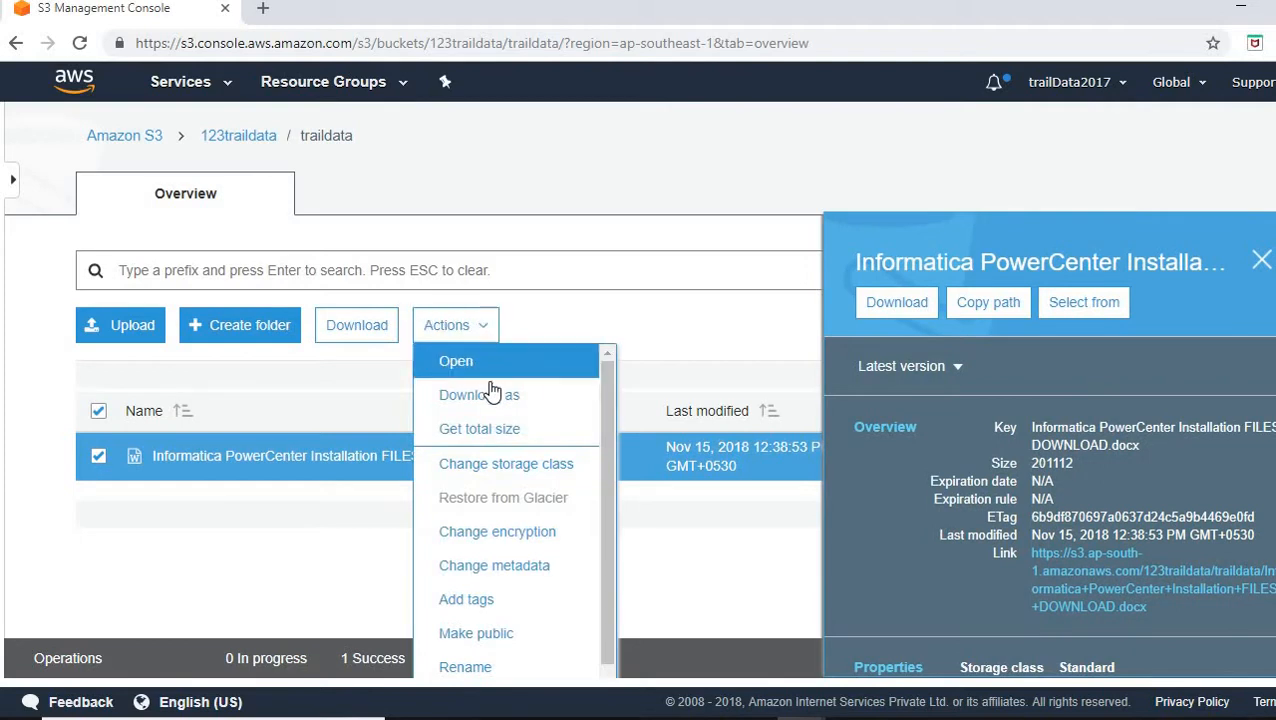
click(495, 465)
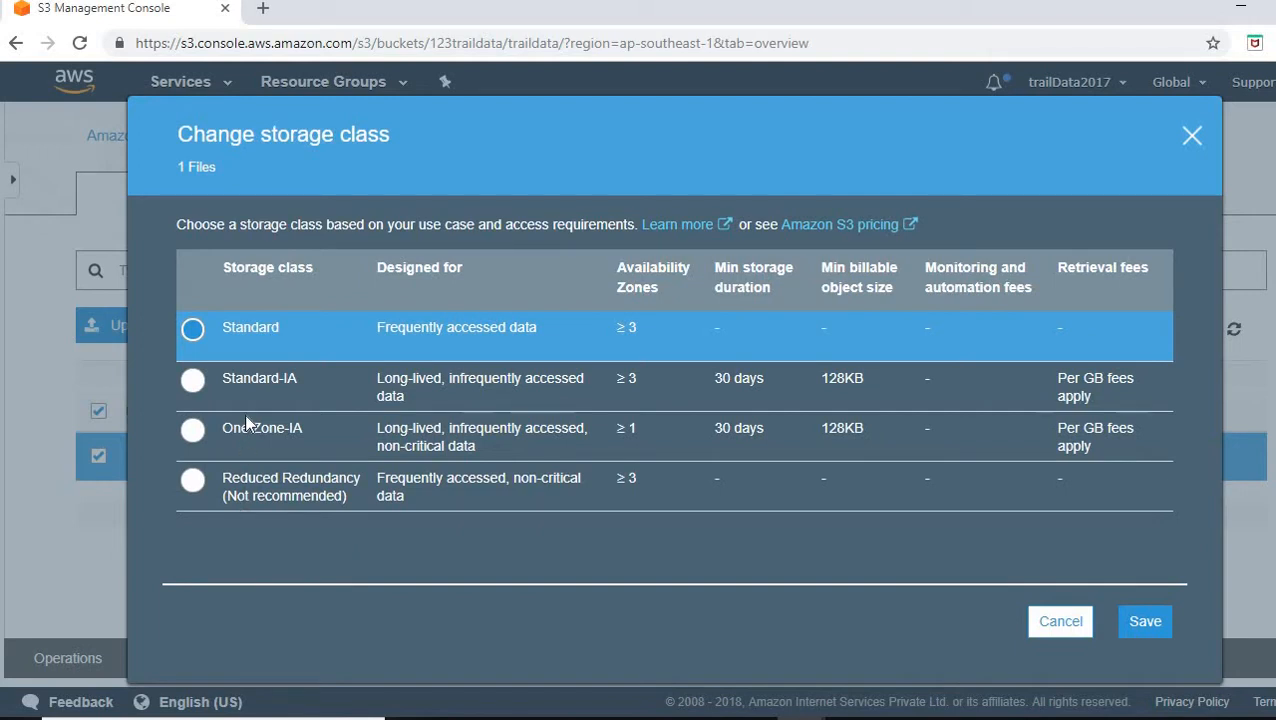
click(1190, 137)
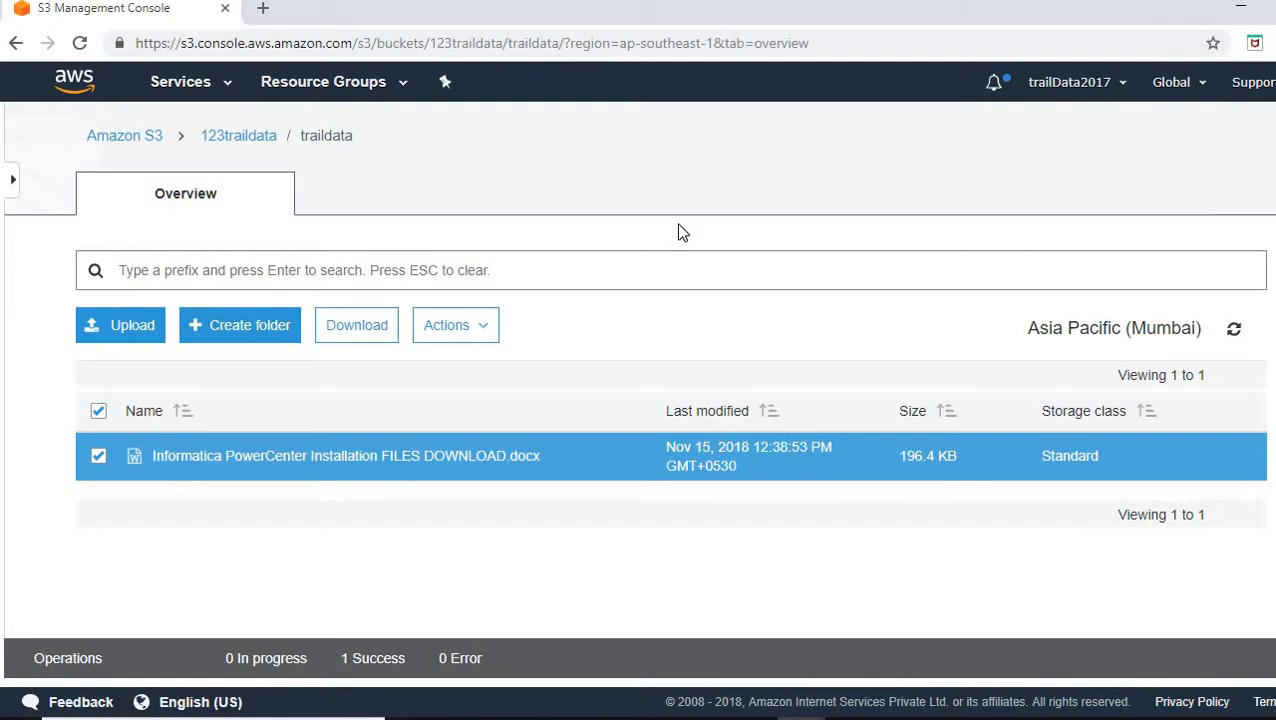
Step: Delete the uploaded Informatica document from the traildata folder and confirm the deletion
click(472, 330)
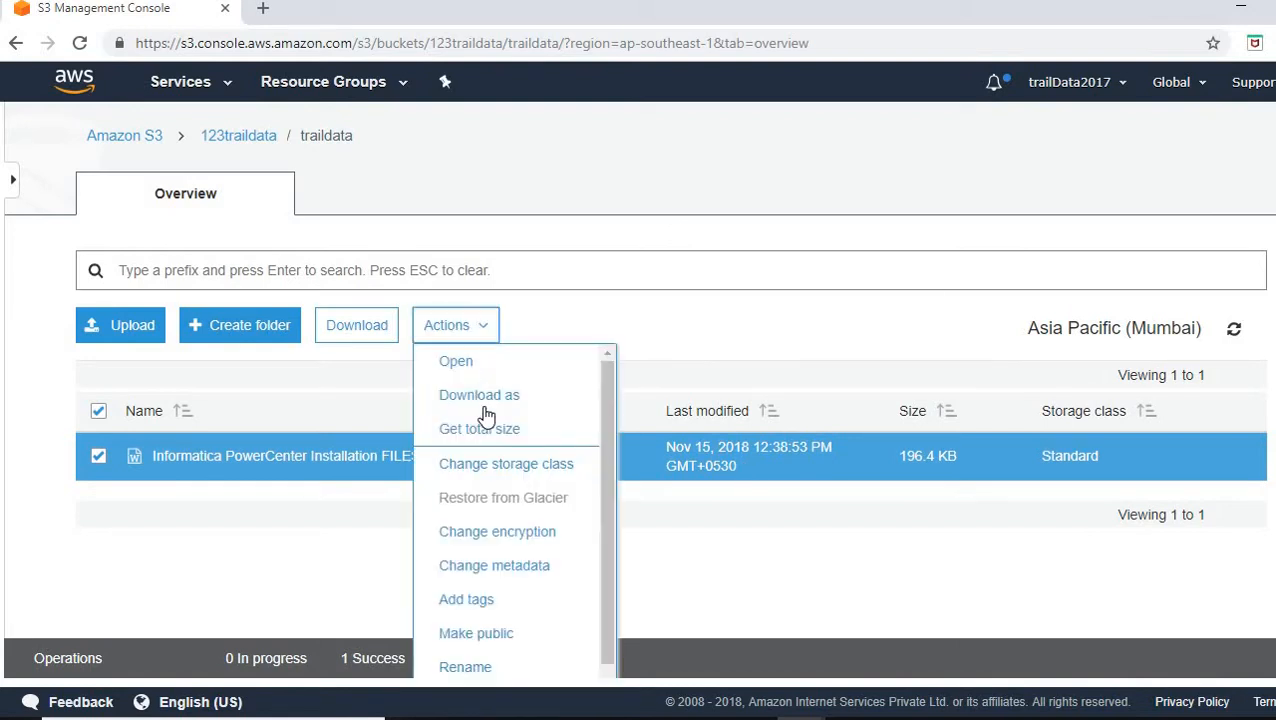
scroll(493, 540, down, 2)
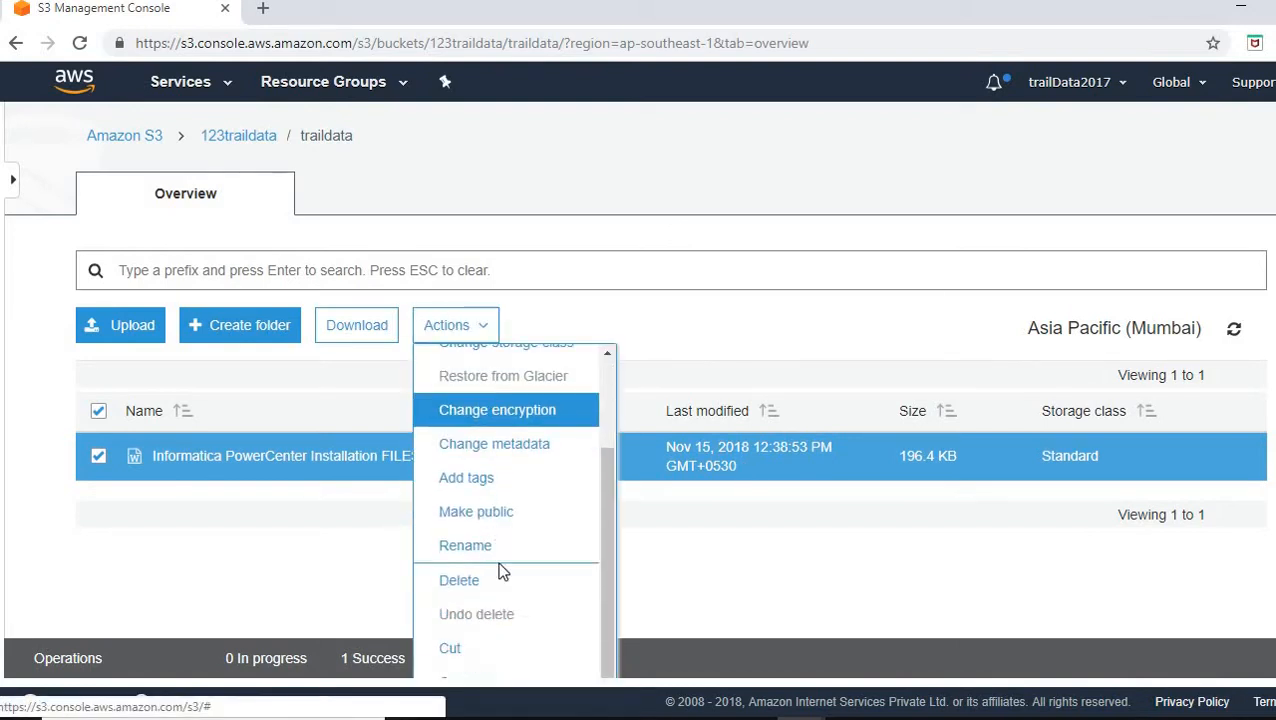
click(500, 578)
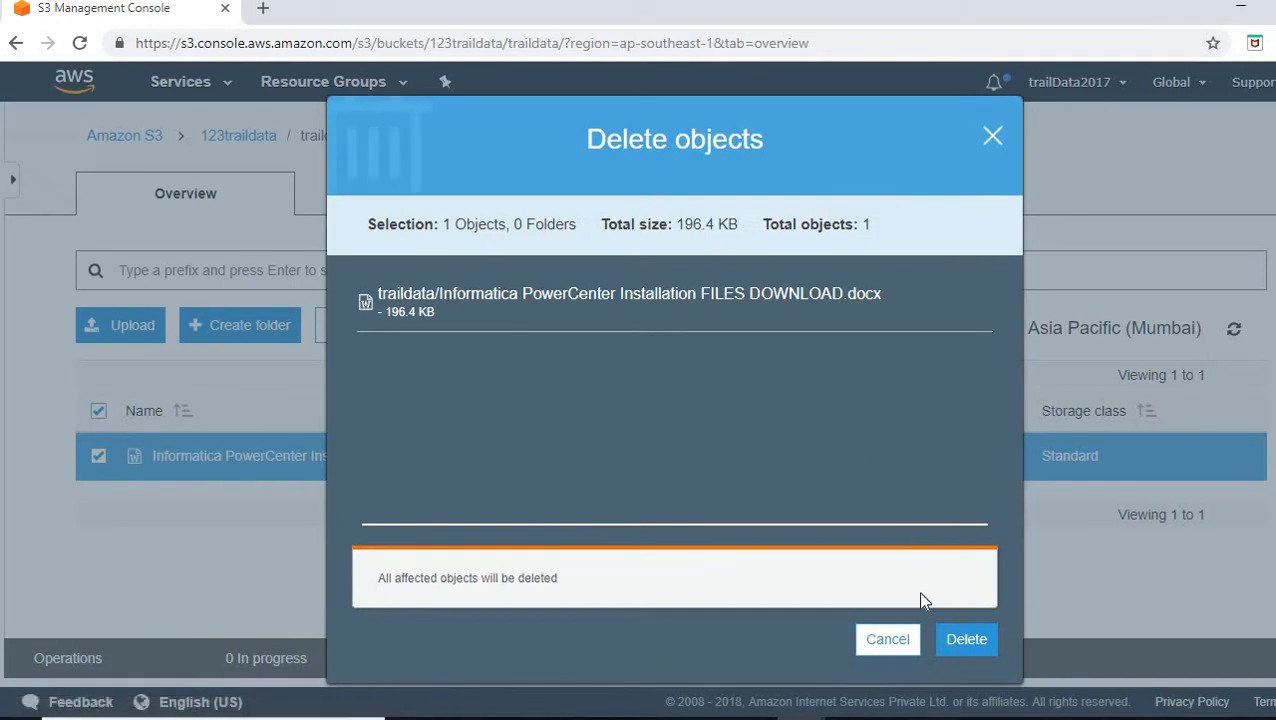
click(969, 644)
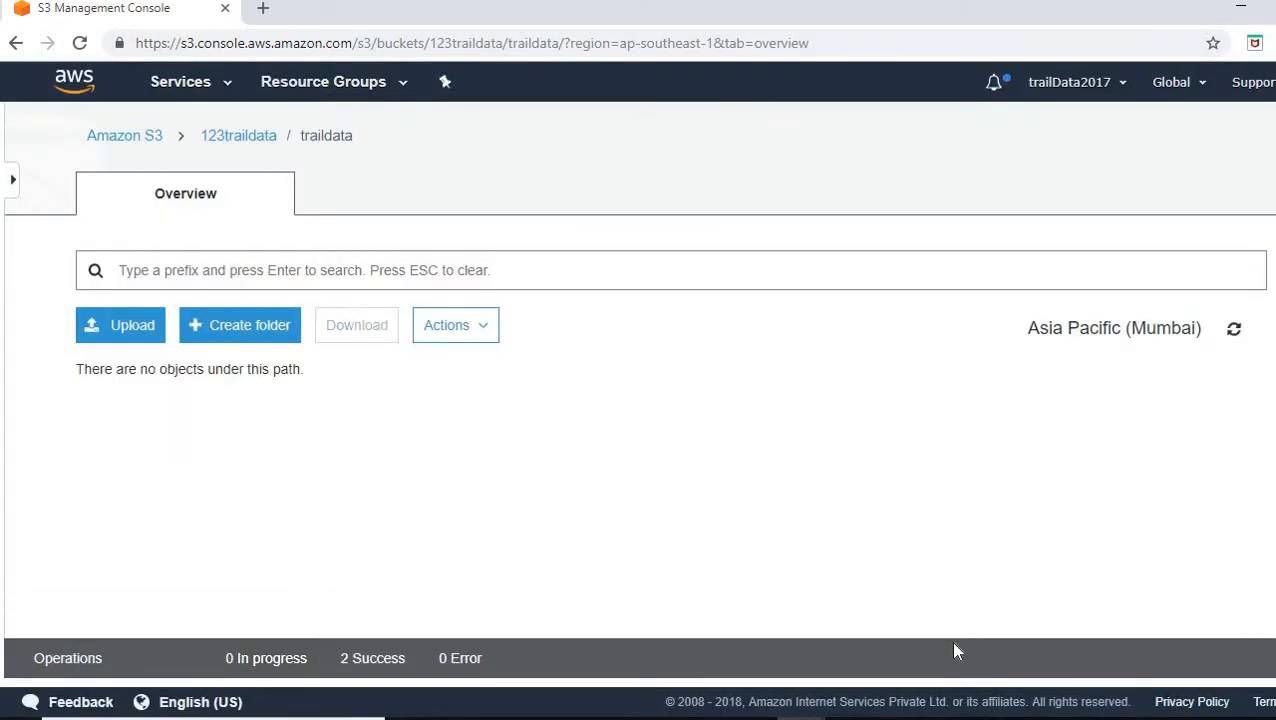
Step: Go back up to the bucket list, check the contents of 123traildata, and return to the list
click(238, 136)
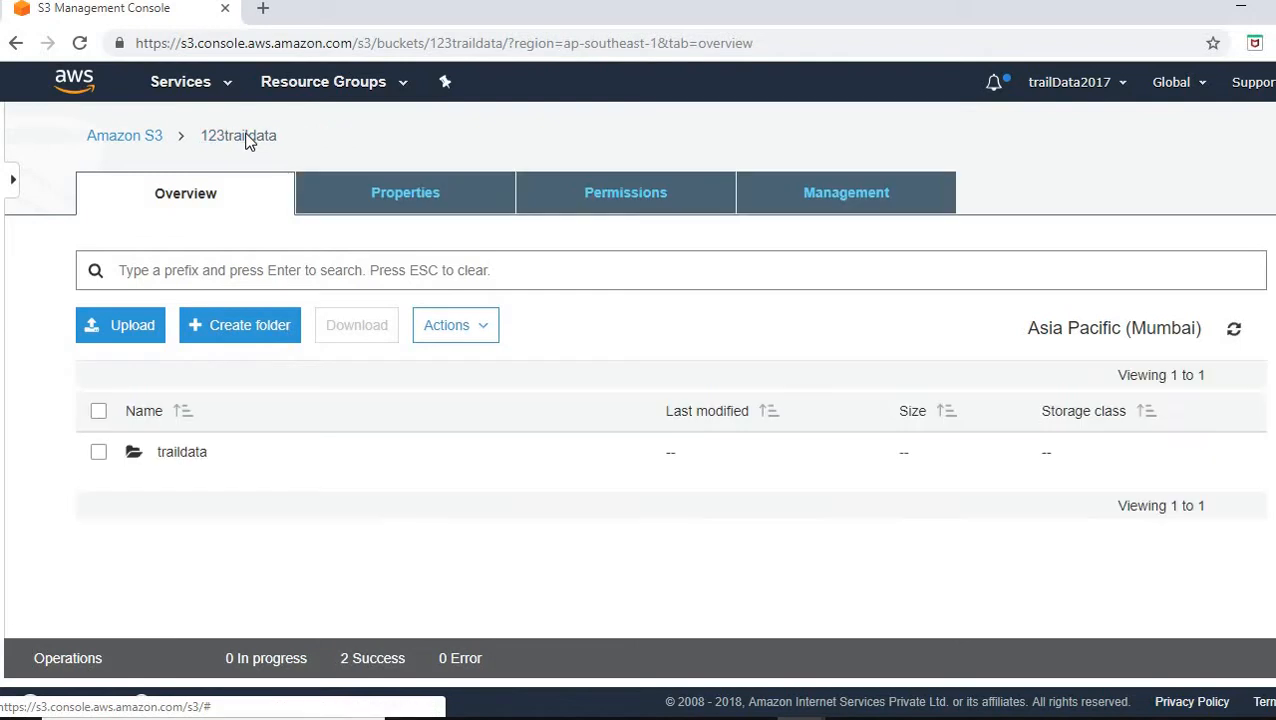
click(140, 136)
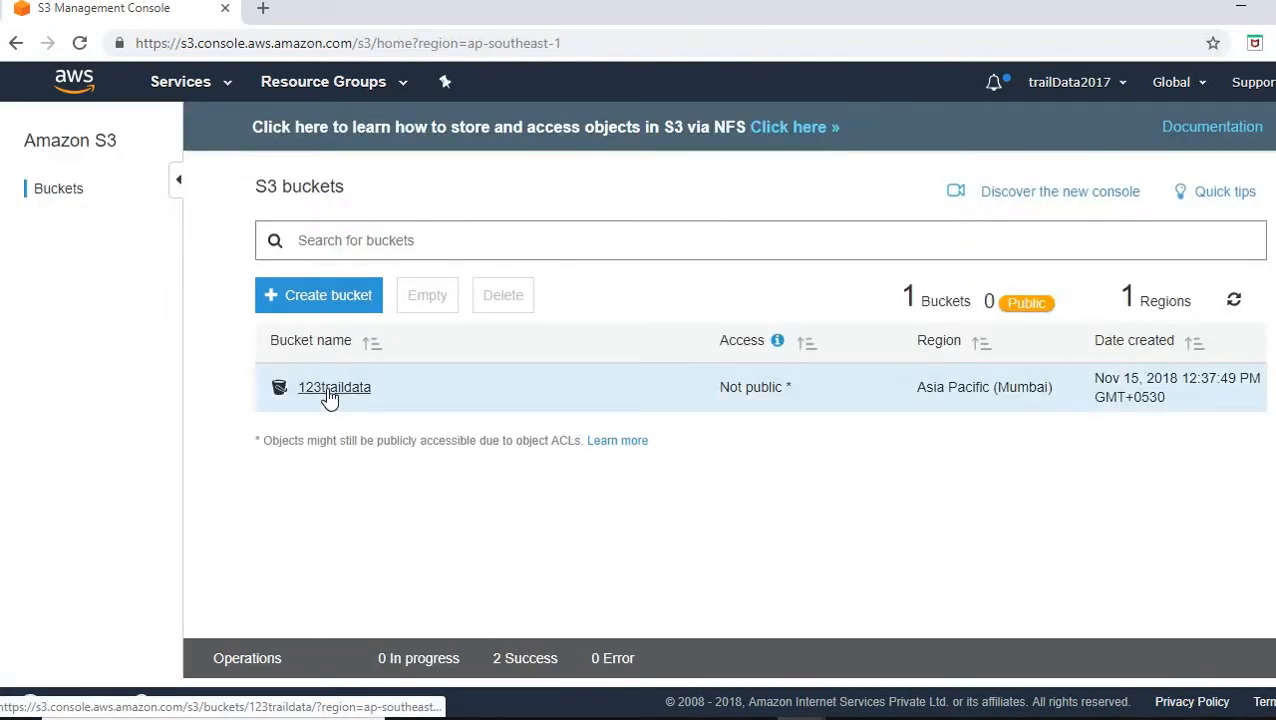
click(330, 394)
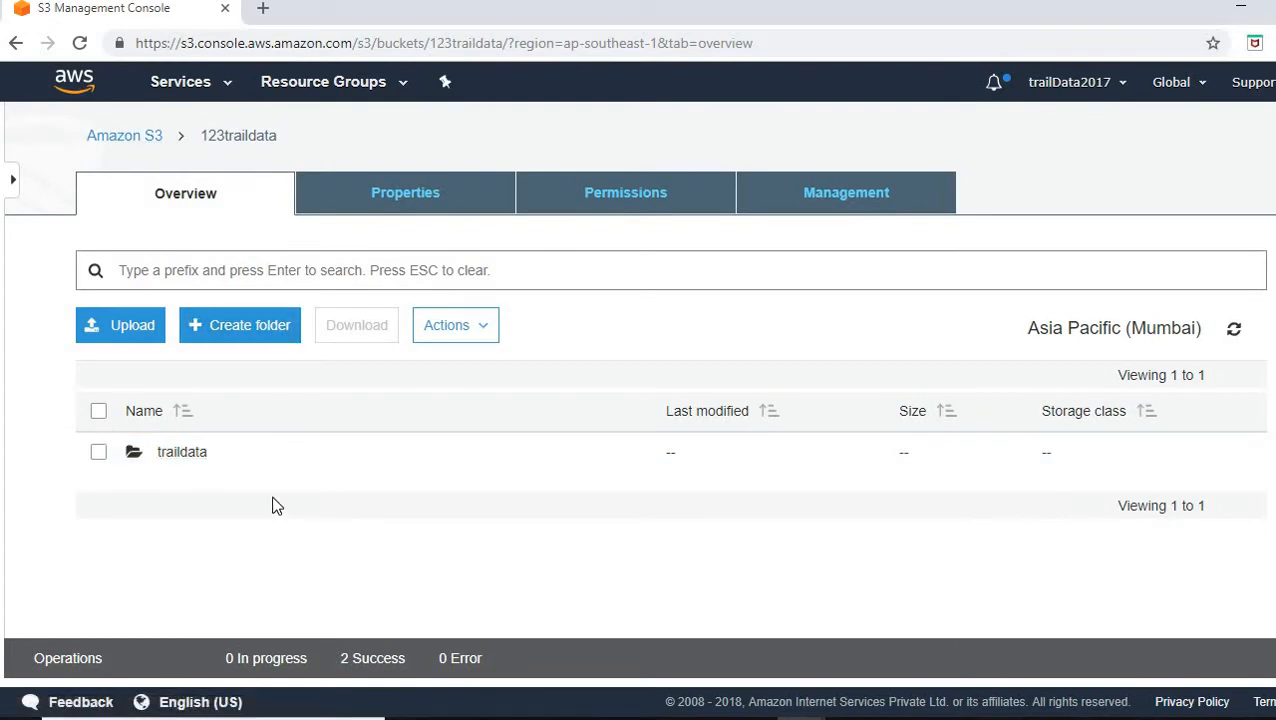
click(94, 139)
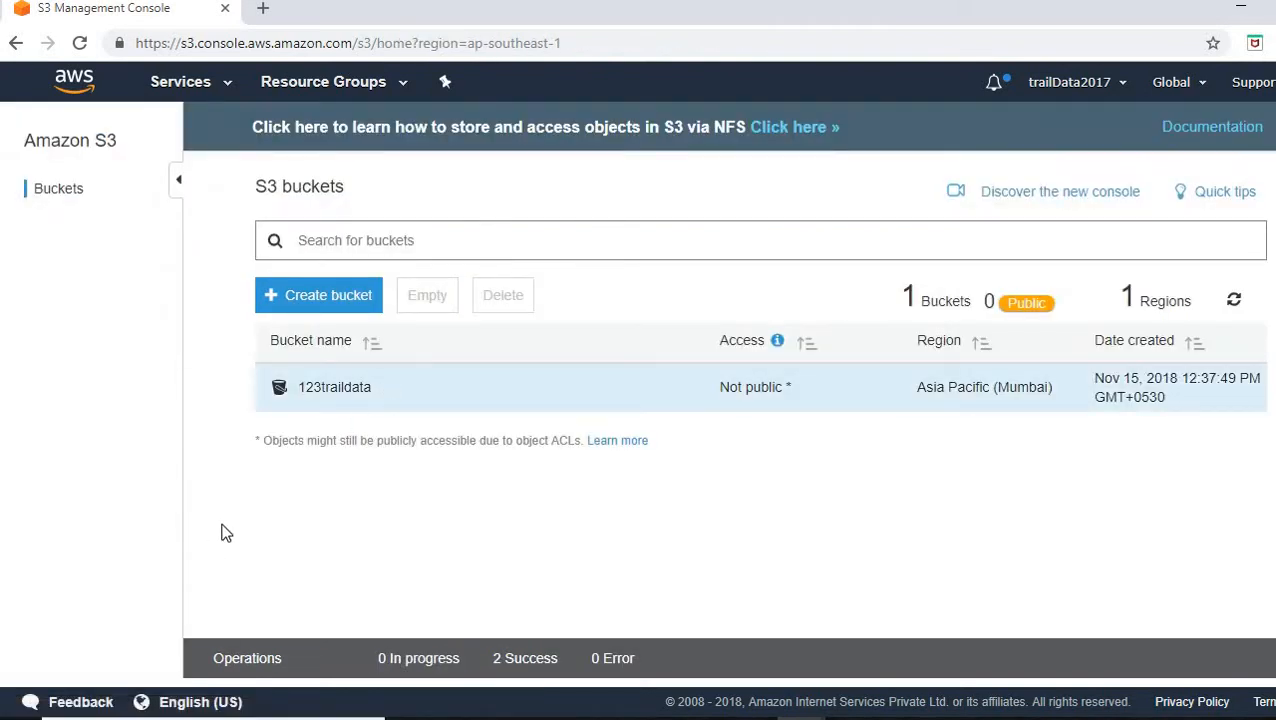
Step: Open the 123traildata bucket and examine its properties, permissions and management settings
click(328, 396)
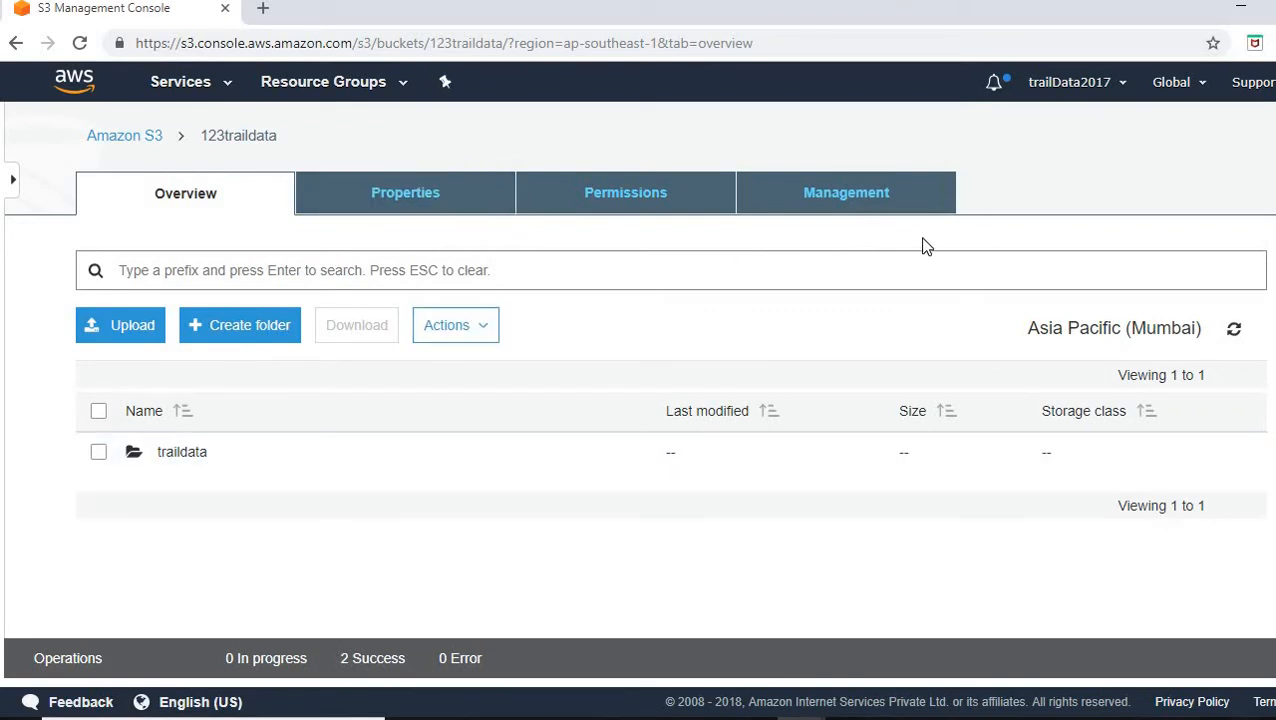
click(455, 208)
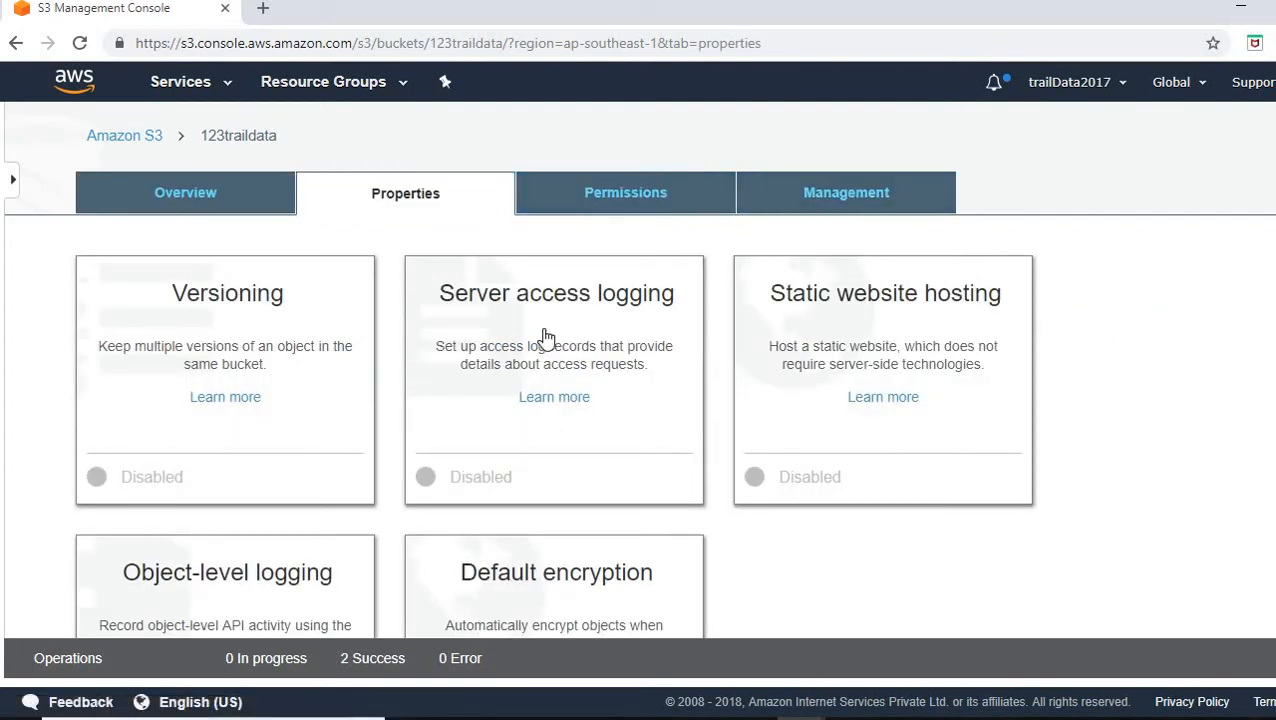
scroll(546, 338, down, 2)
scroll(673, 493, up, 1)
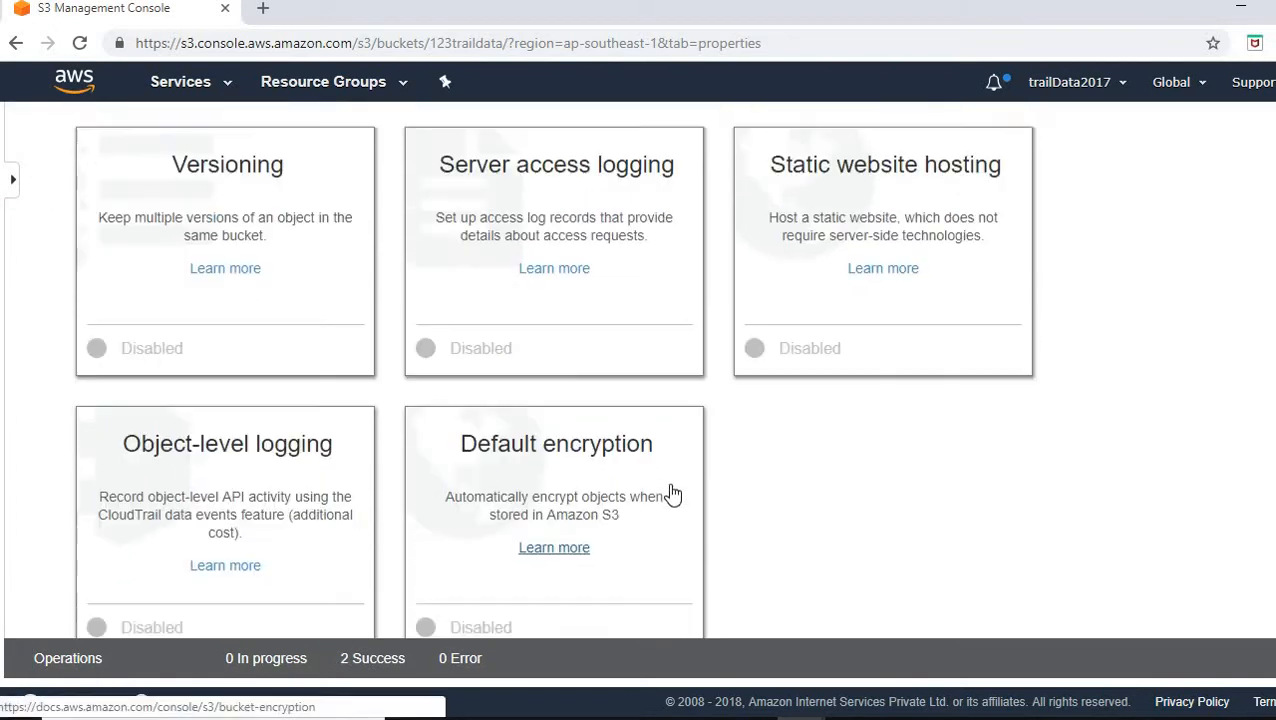
scroll(673, 493, up, 2)
click(668, 198)
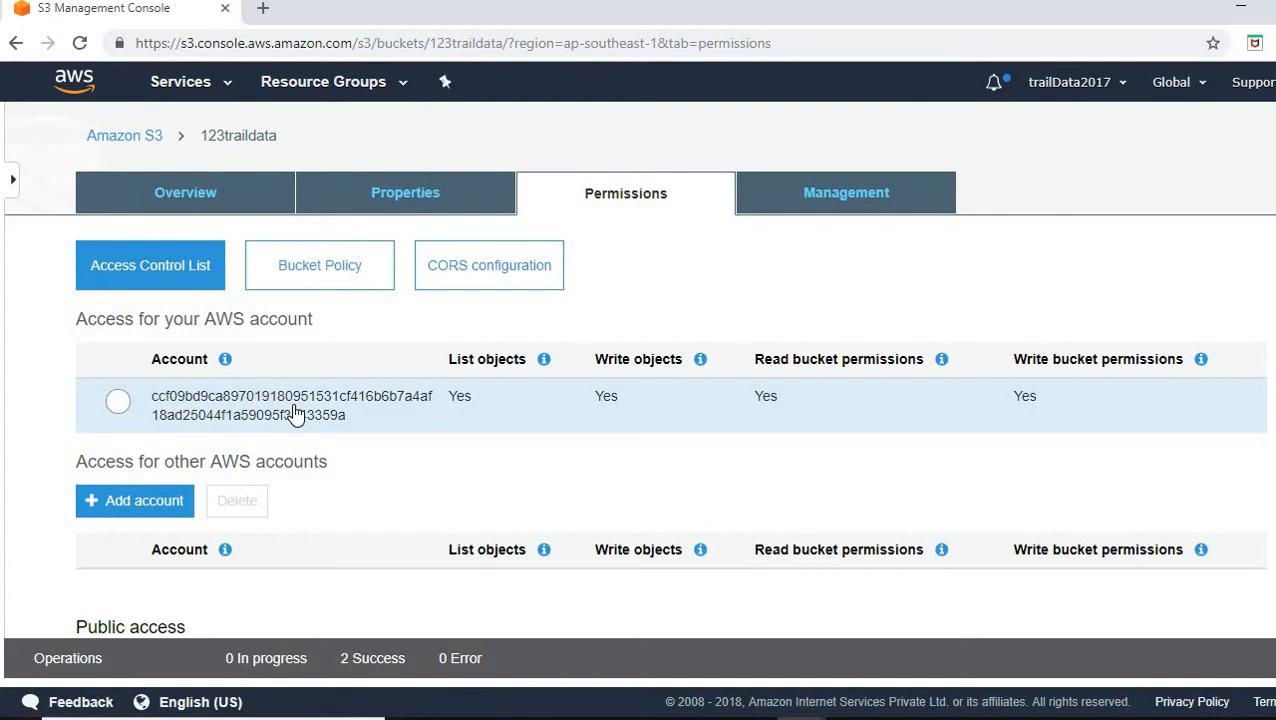
scroll(293, 413, down, 2)
scroll(293, 413, up, 2)
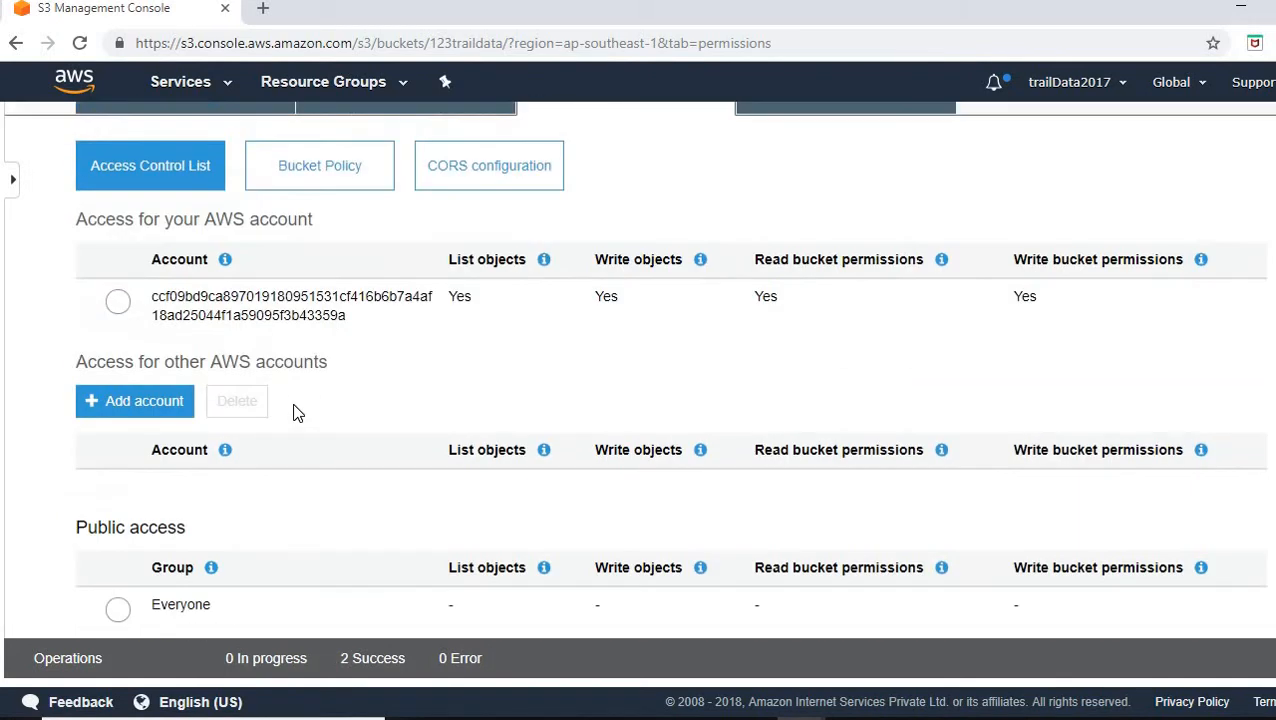
click(780, 210)
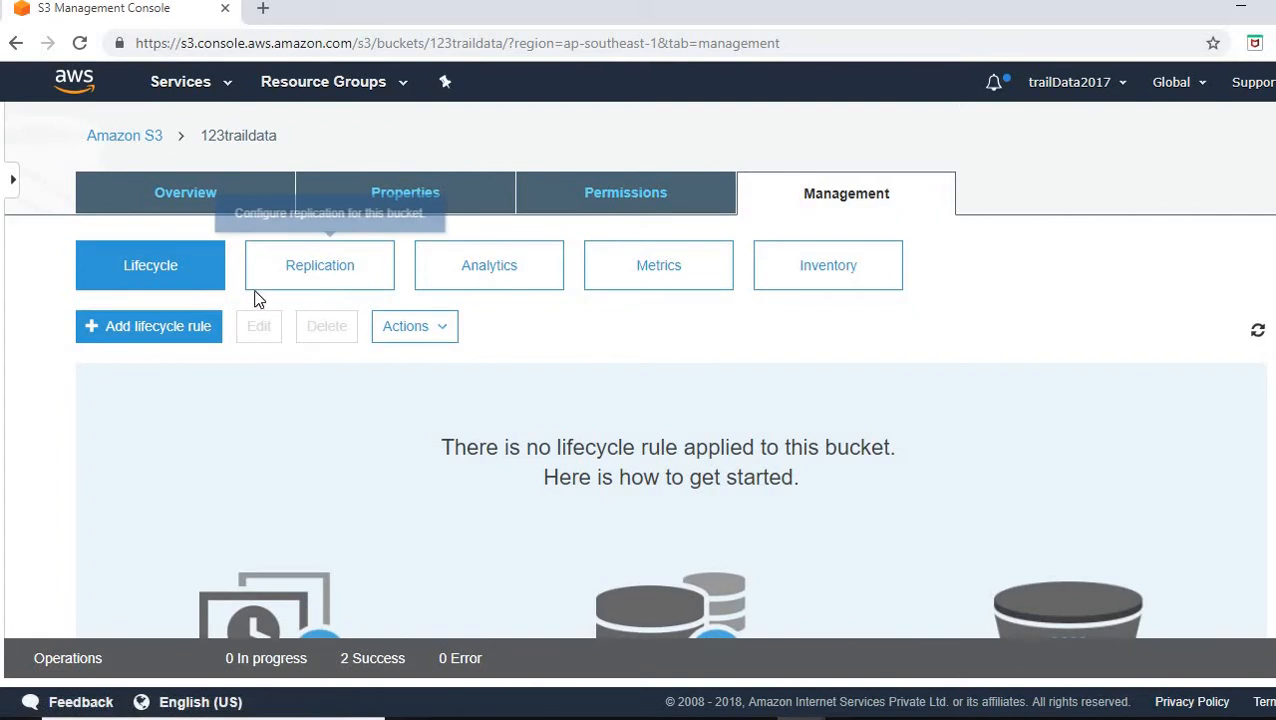
Step: Reopen the 123traildata bucket from the bucket list and delete its traildata folder
click(134, 140)
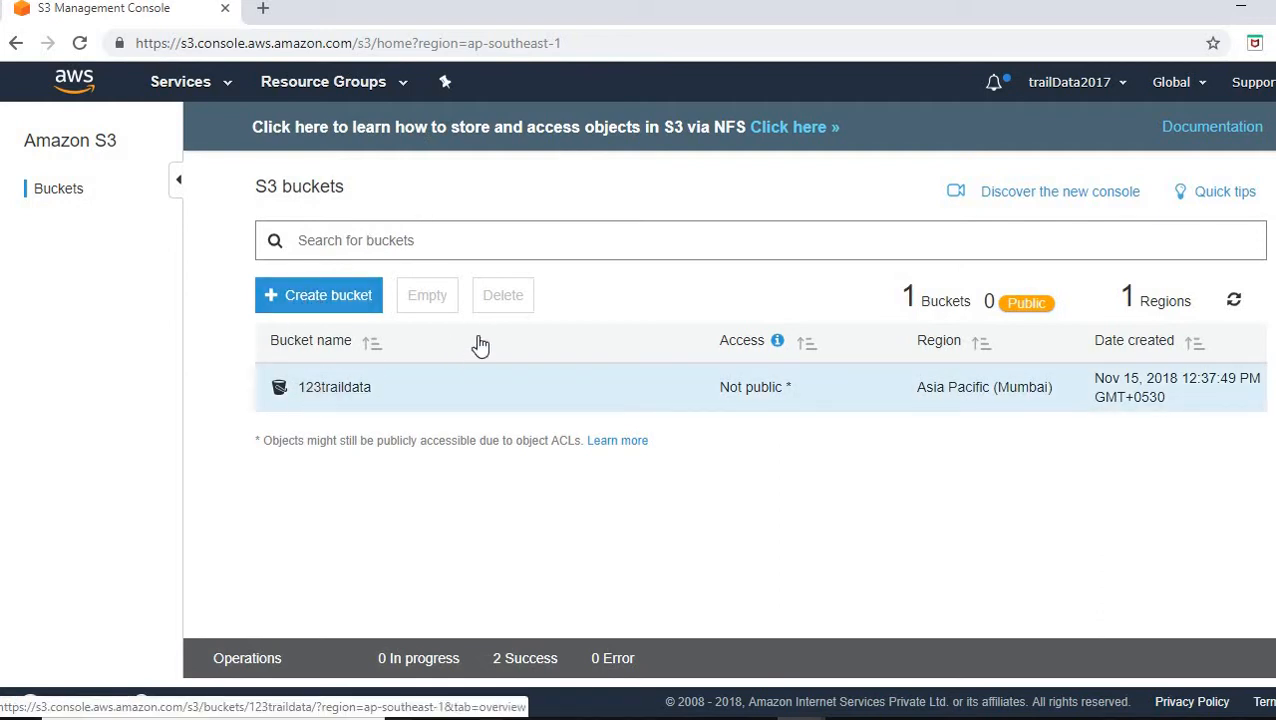
click(316, 395)
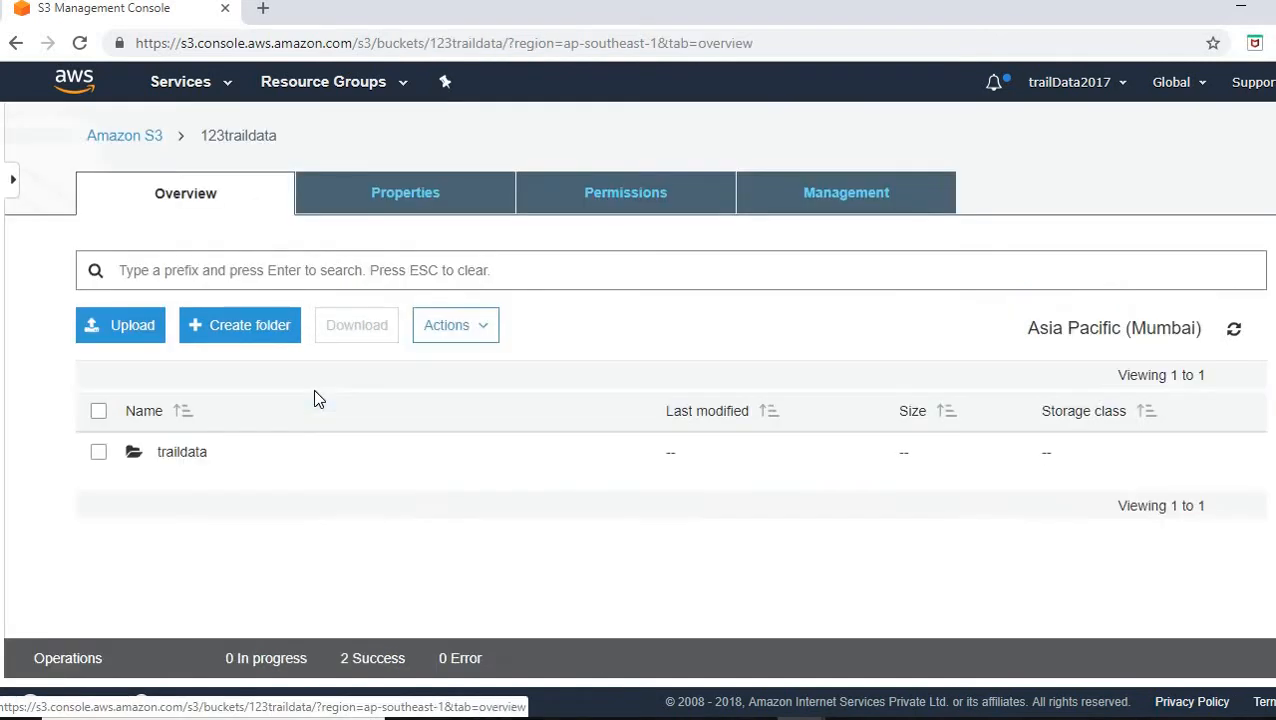
click(467, 338)
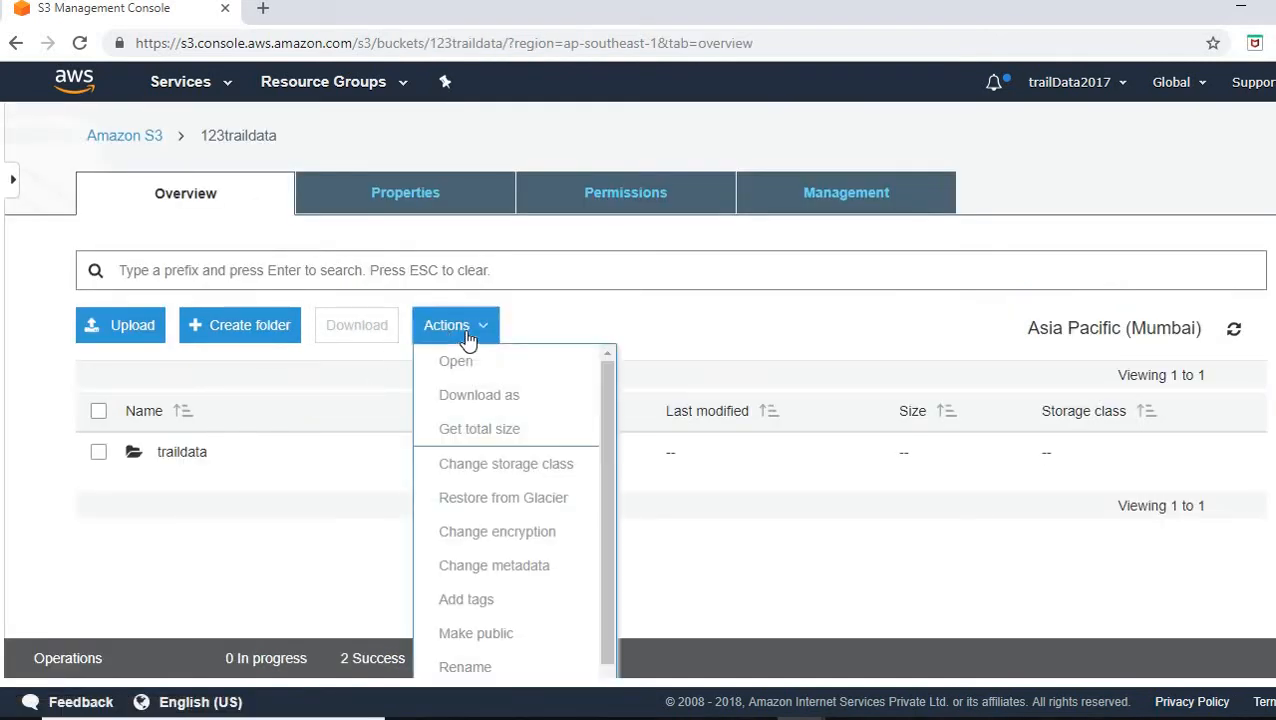
click(99, 452)
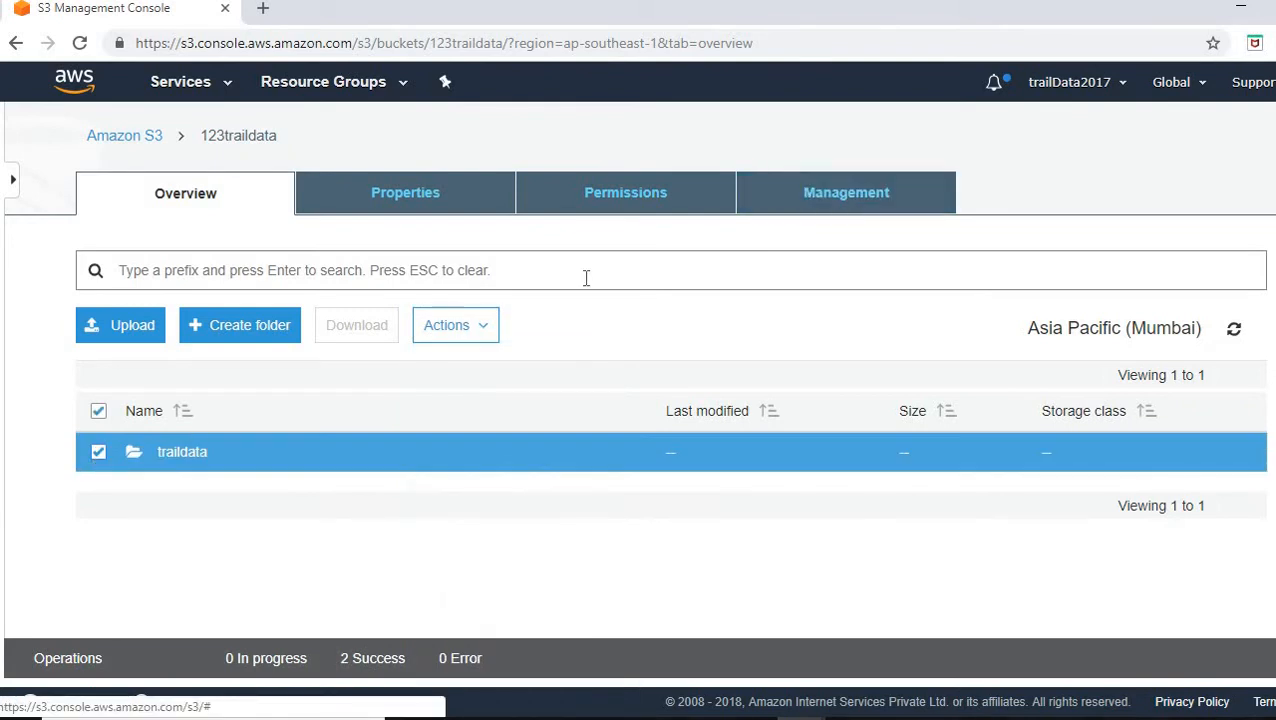
click(476, 330)
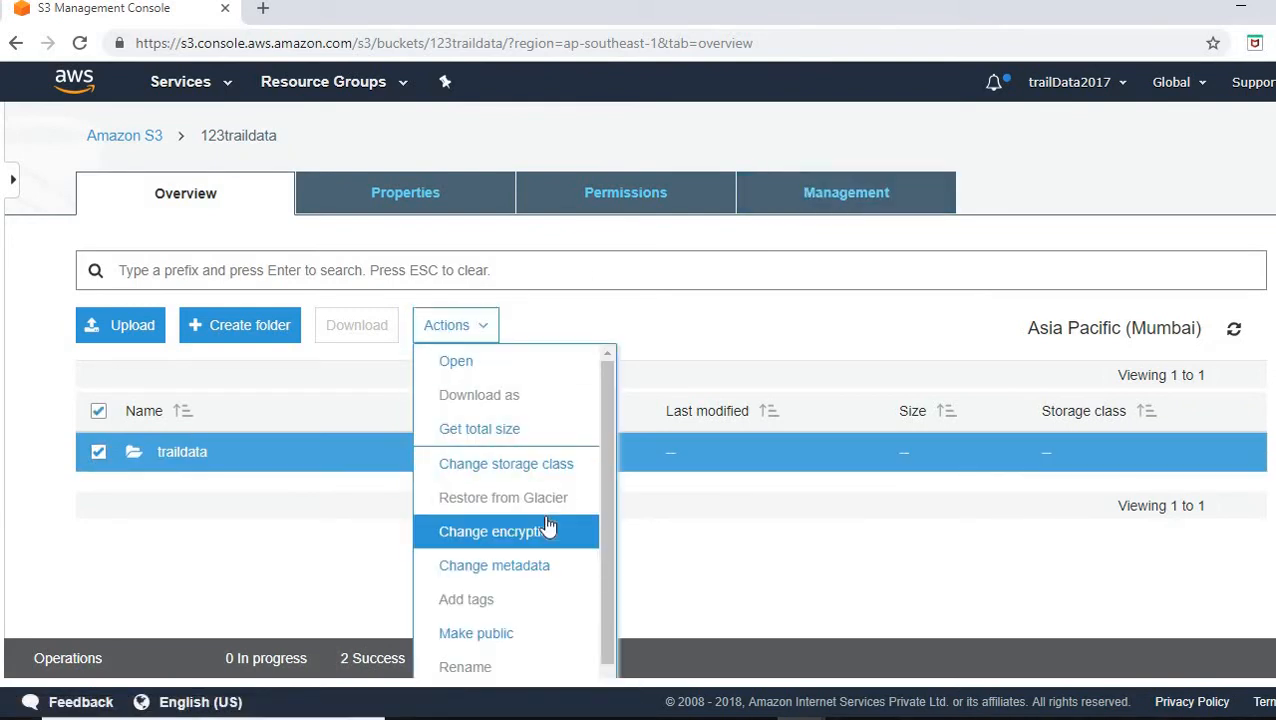
scroll(570, 528, down, 3)
click(526, 591)
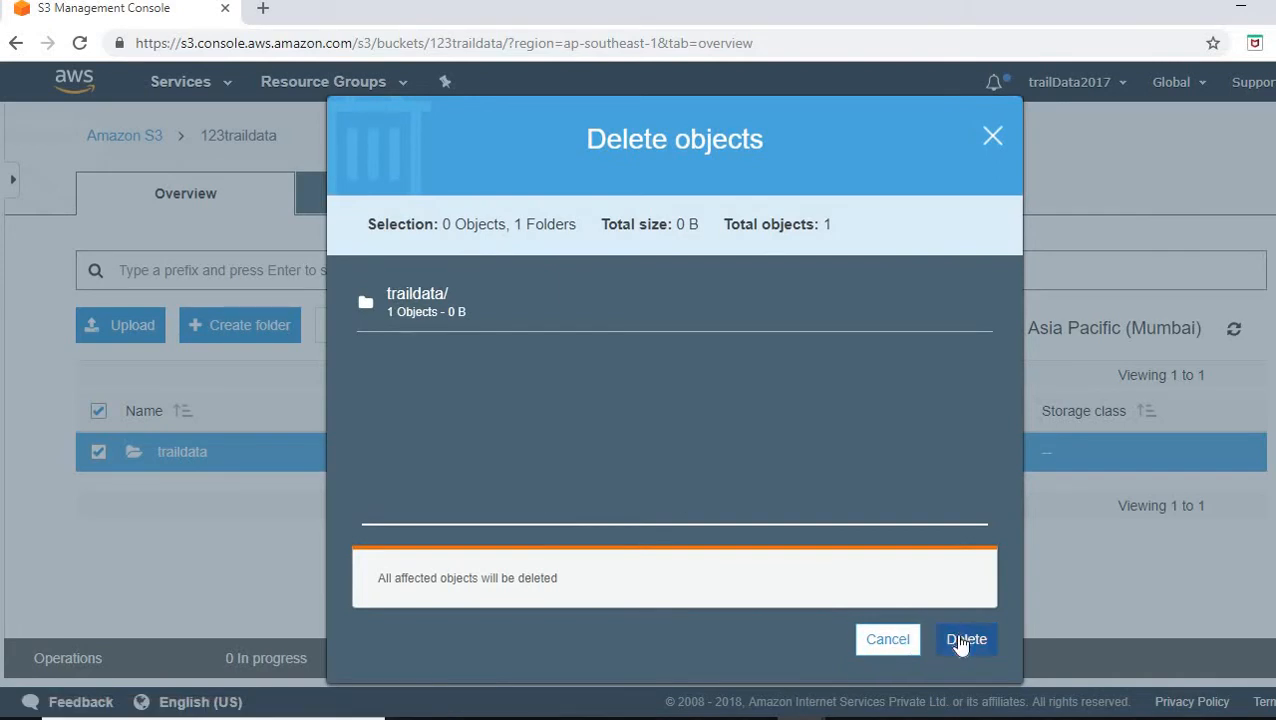
click(964, 640)
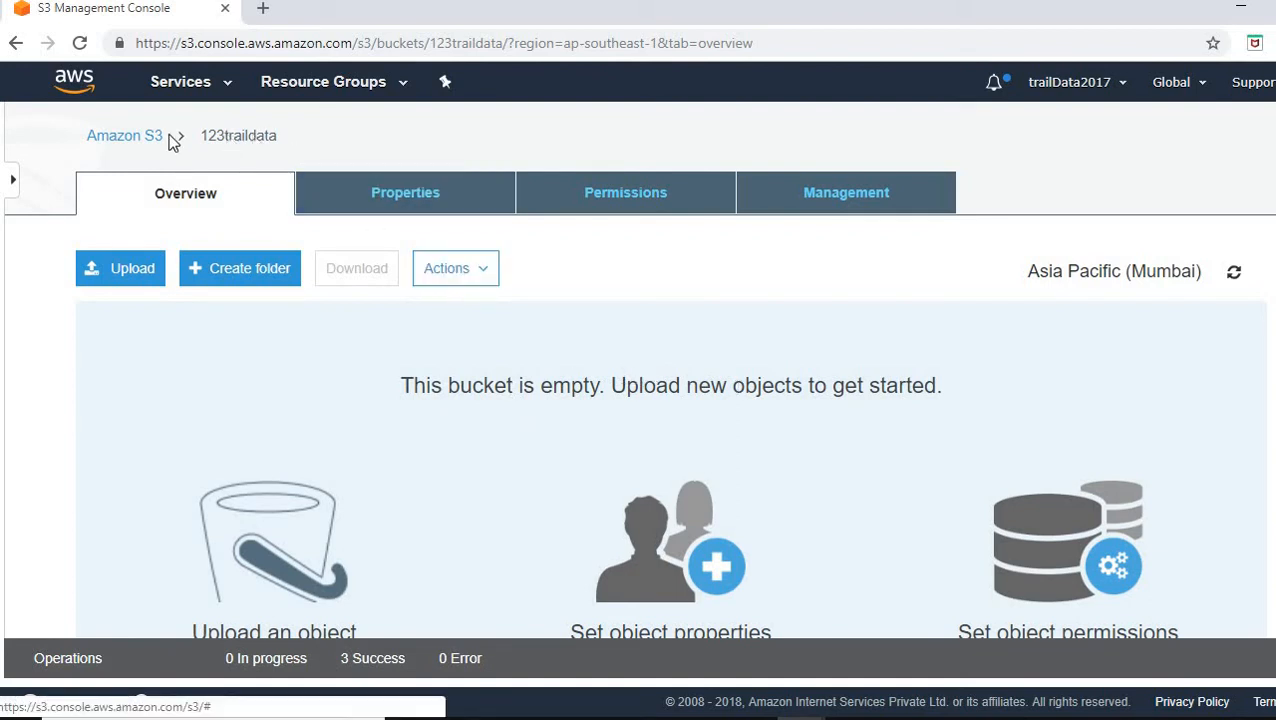
Step: Check the actions offered inside the 123traildata bucket for a way to delete it, and return to the bucket list
click(135, 143)
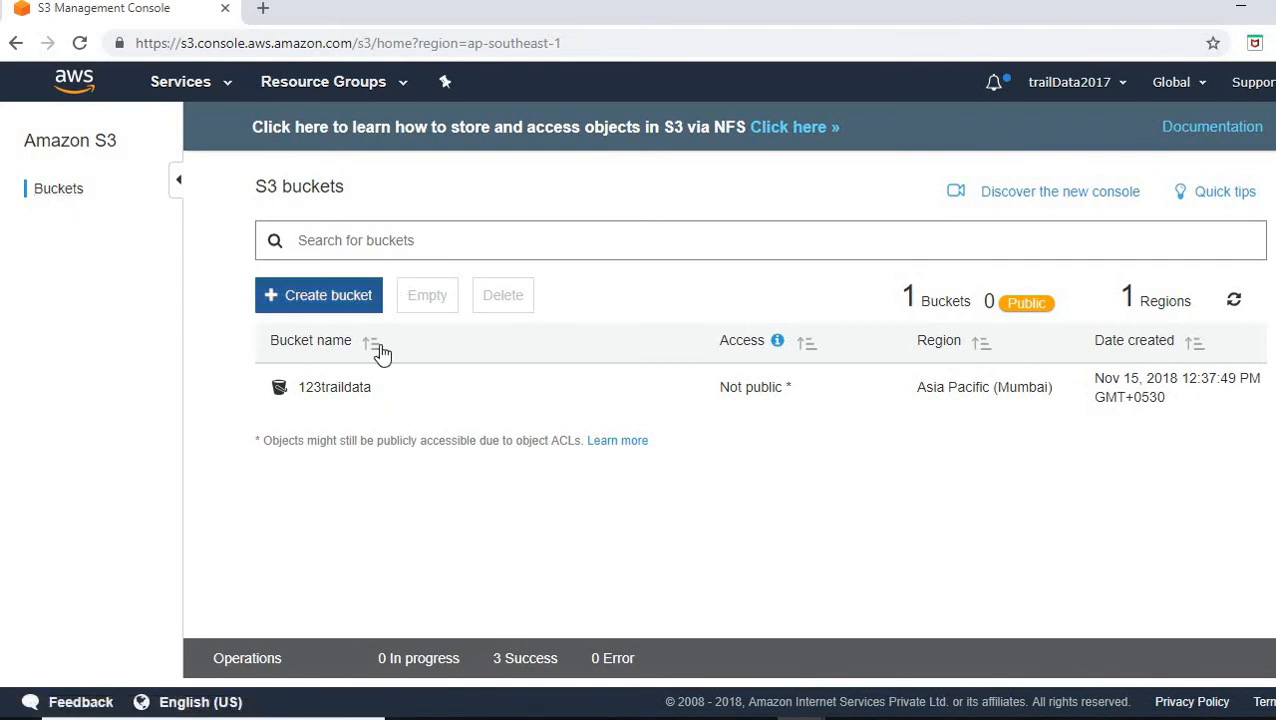
click(326, 389)
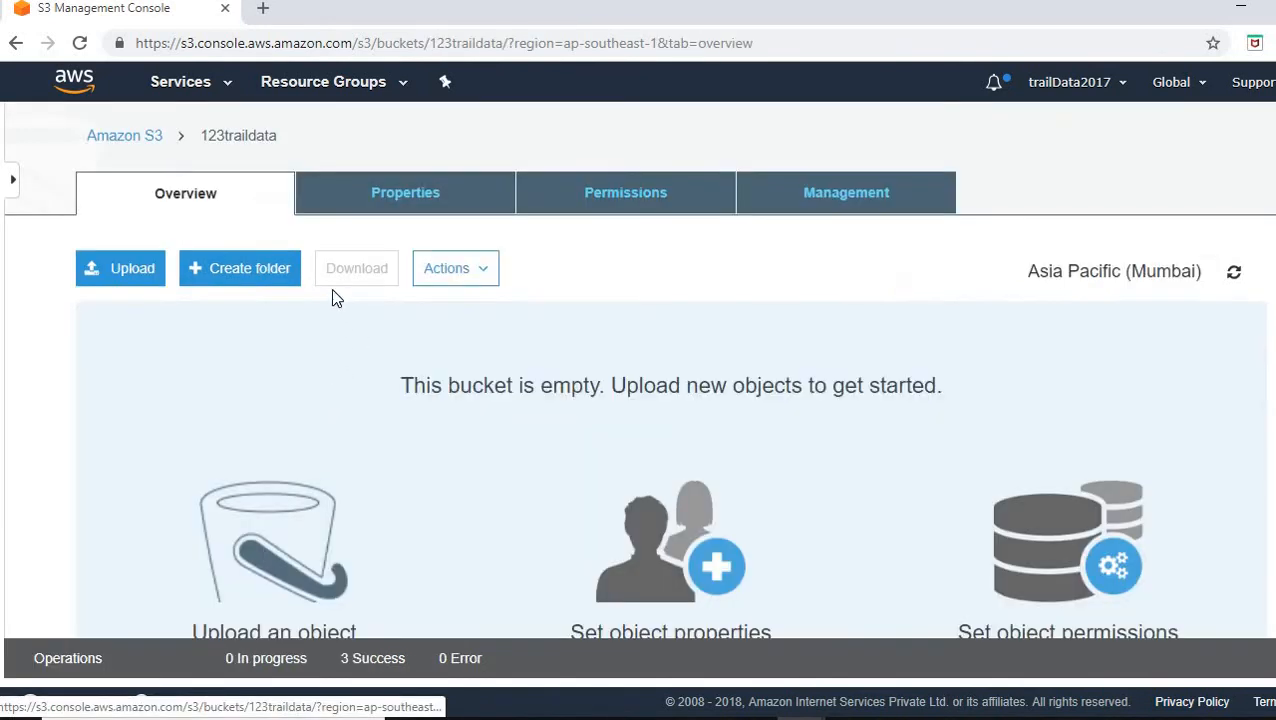
click(450, 268)
scroll(549, 545, down, 1)
scroll(549, 545, down, 2)
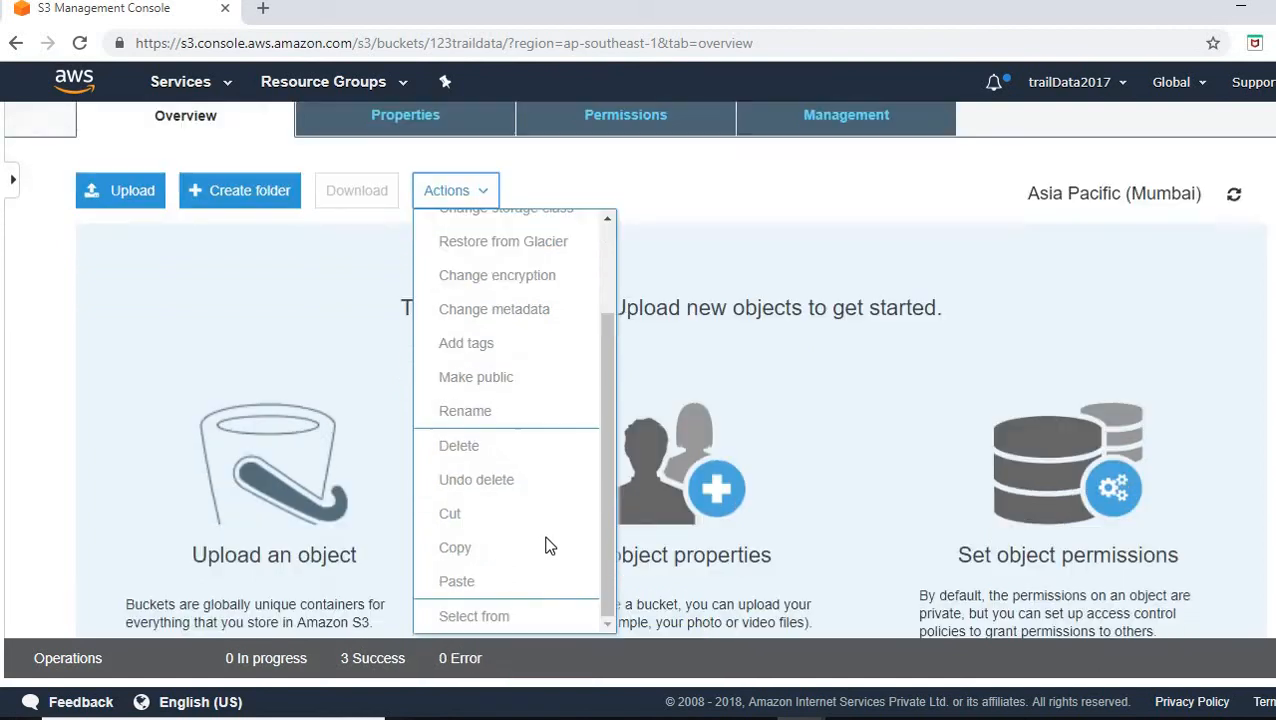
click(100, 325)
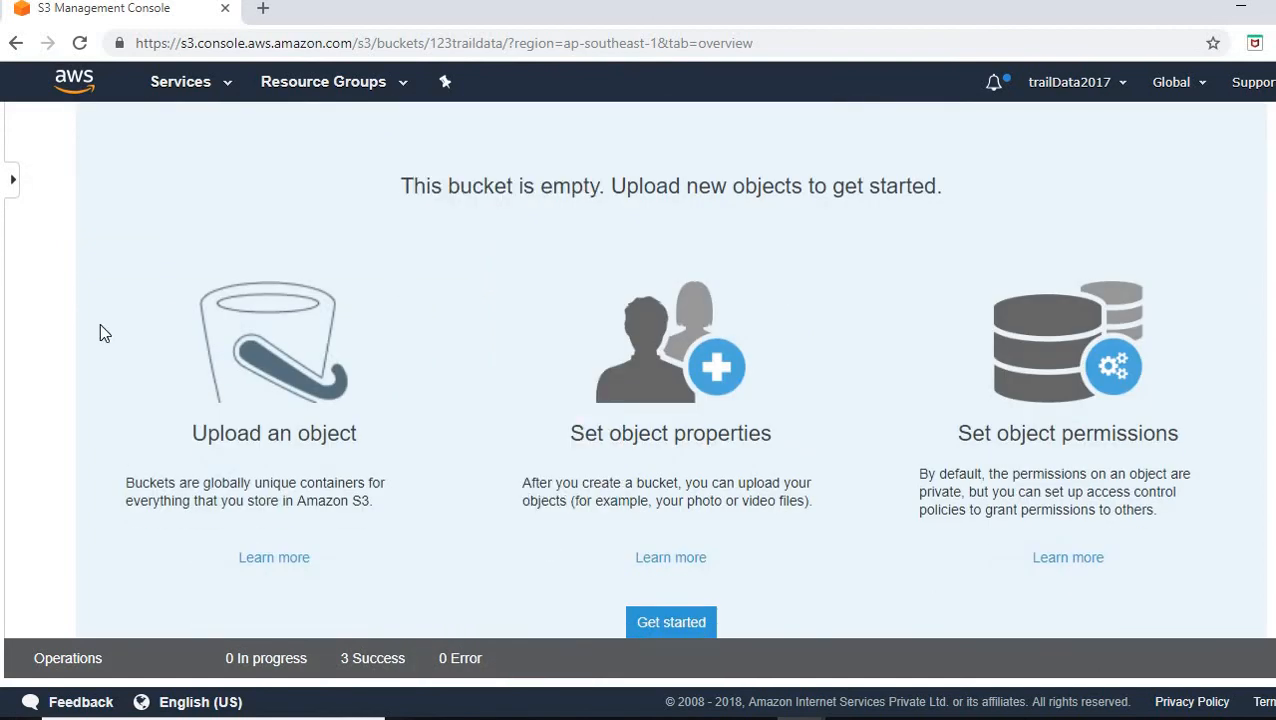
scroll(100, 324, up, 2)
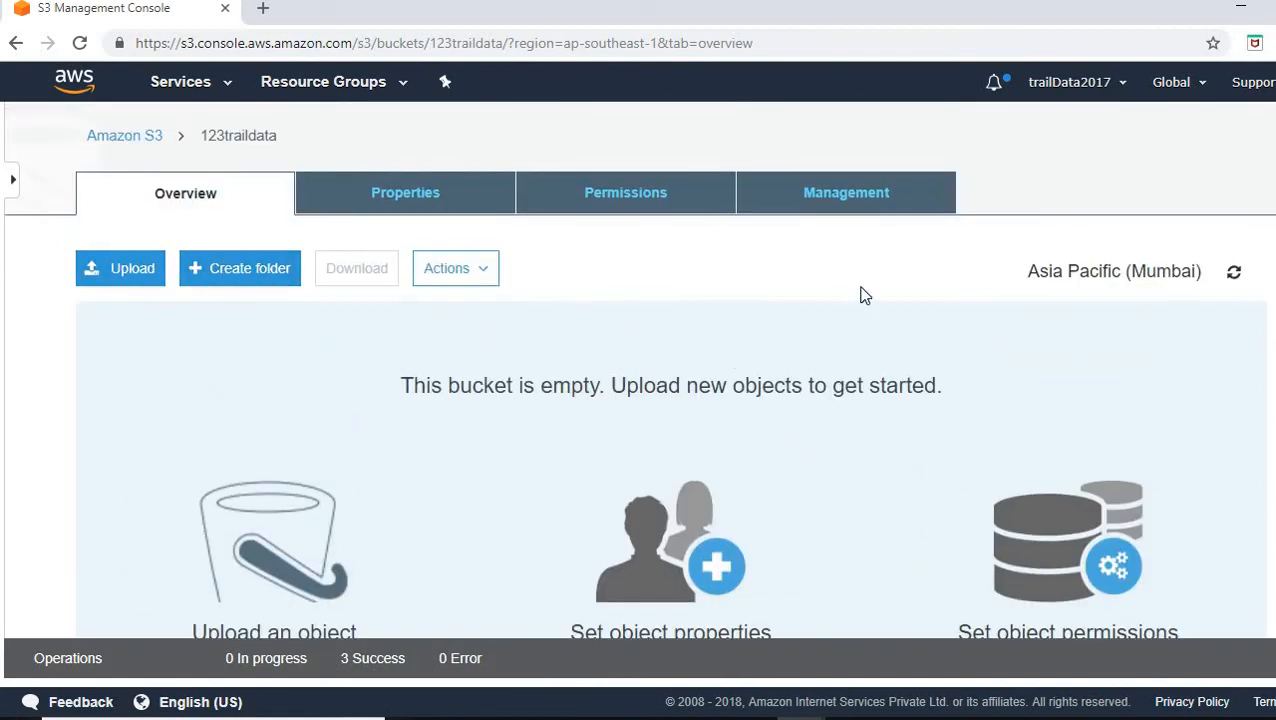
click(112, 135)
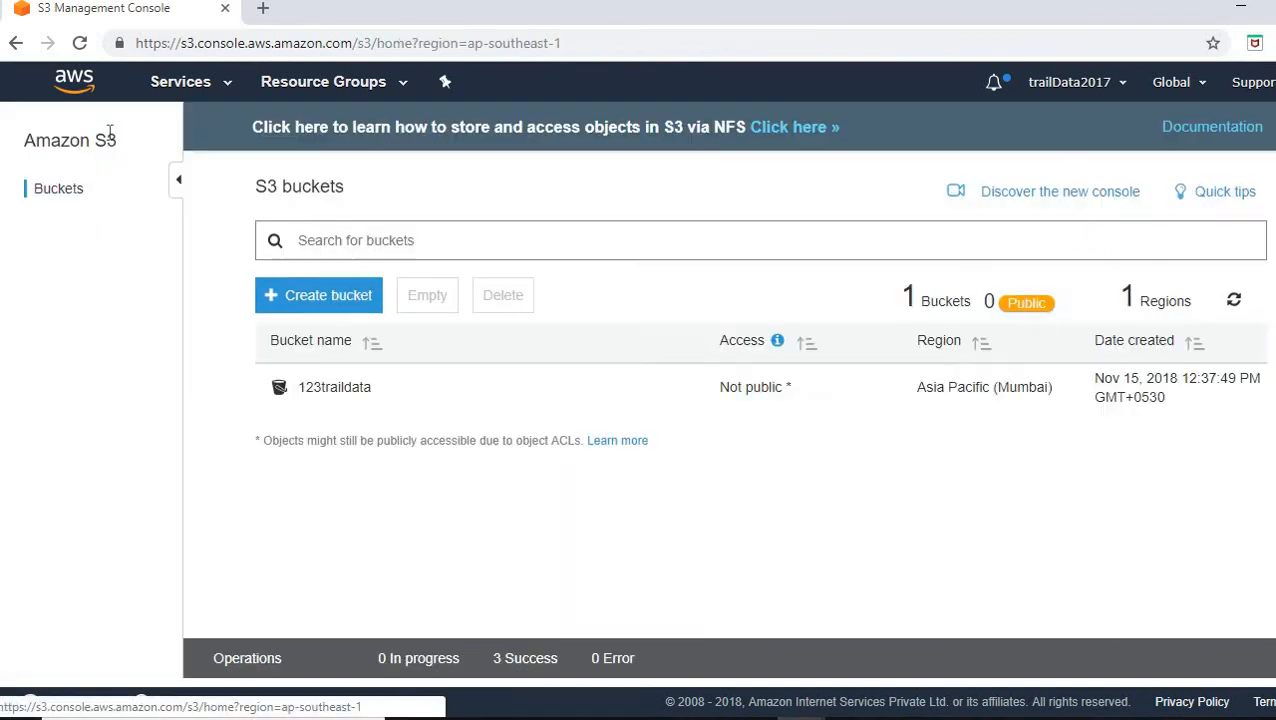